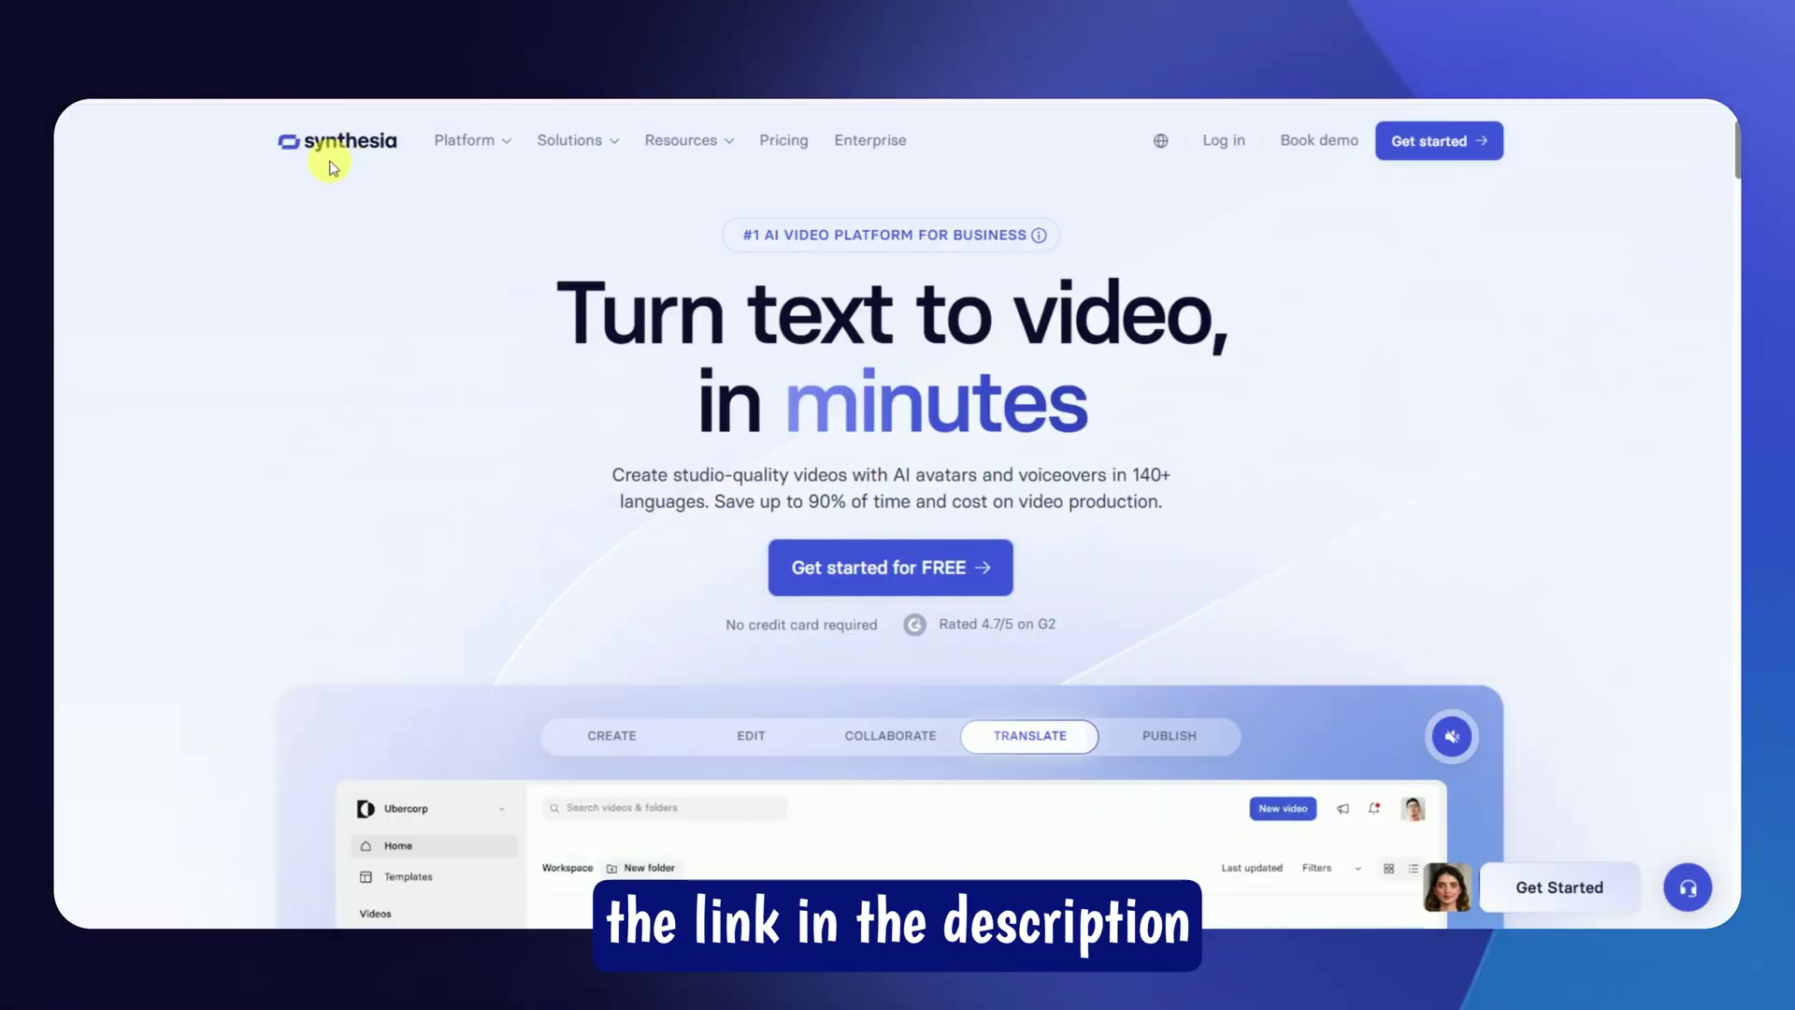
Step: Start the Synthesia sign-up and browse the available pricing plans
left_click(1420, 142)
scroll(1394, 193, "down", 3)
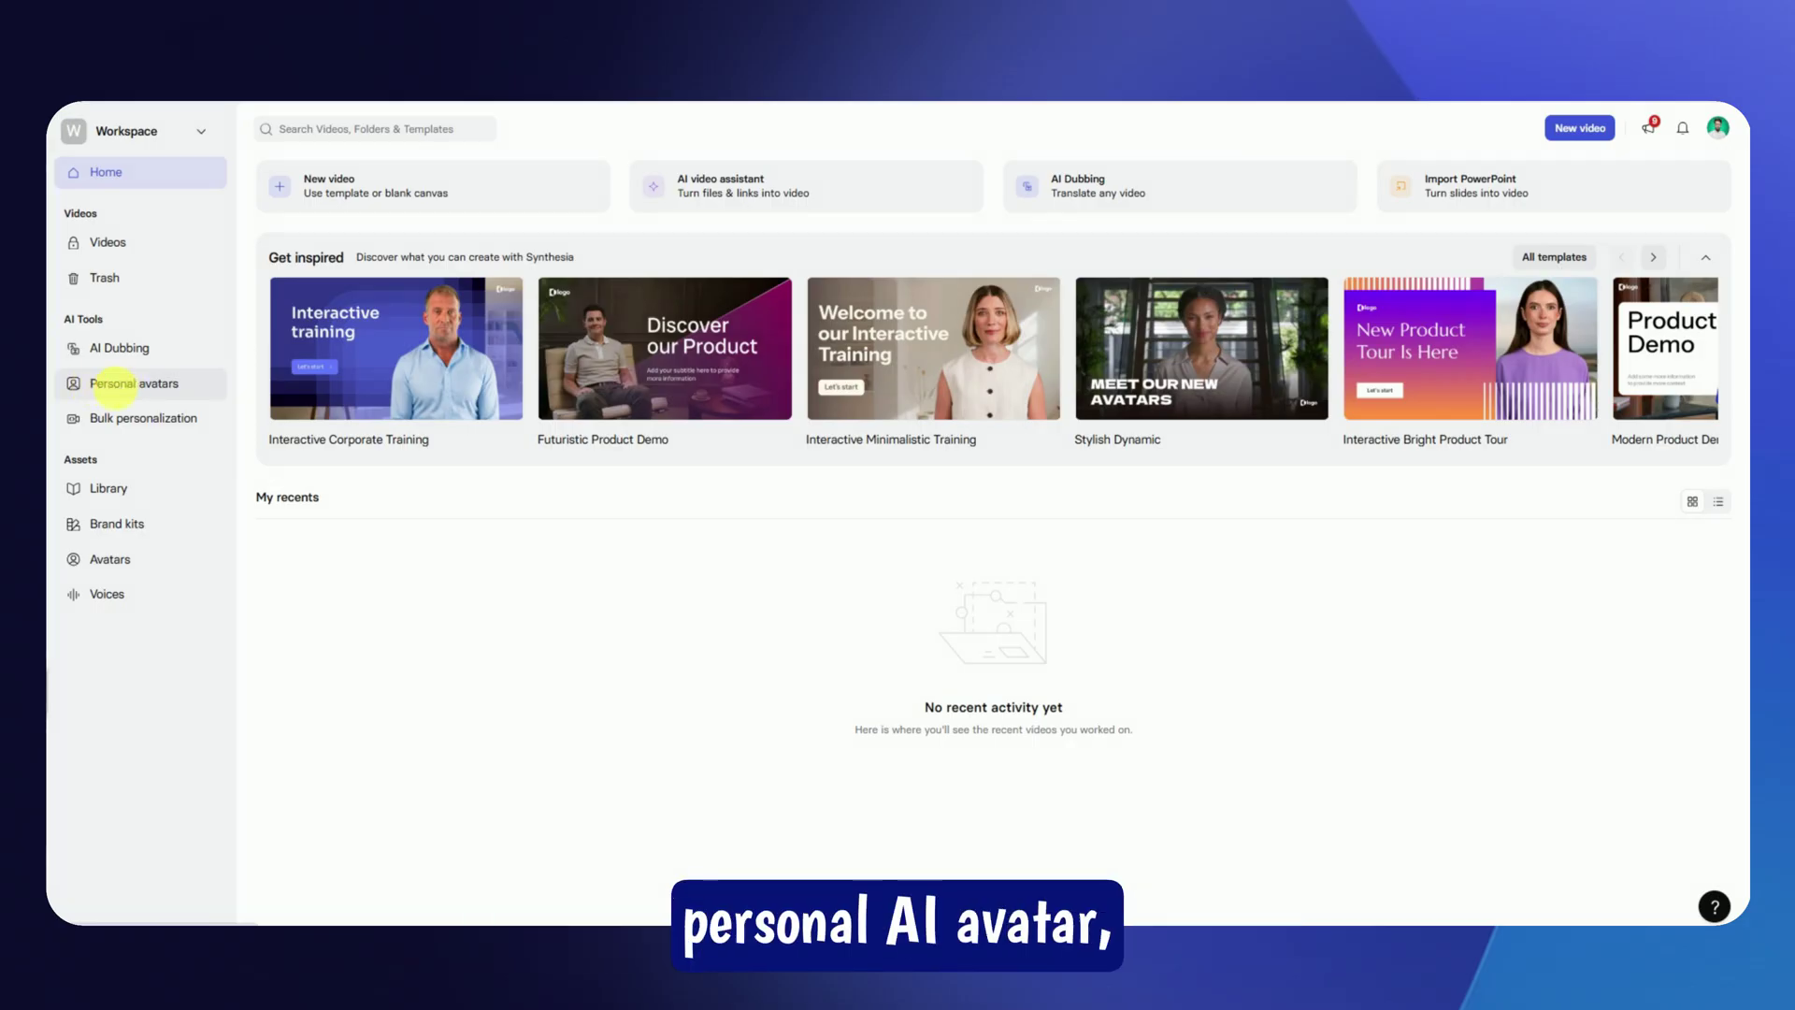
Step: Begin creating a Personal Avatar and continue past the overview to the Create avatar step
left_click(121, 393)
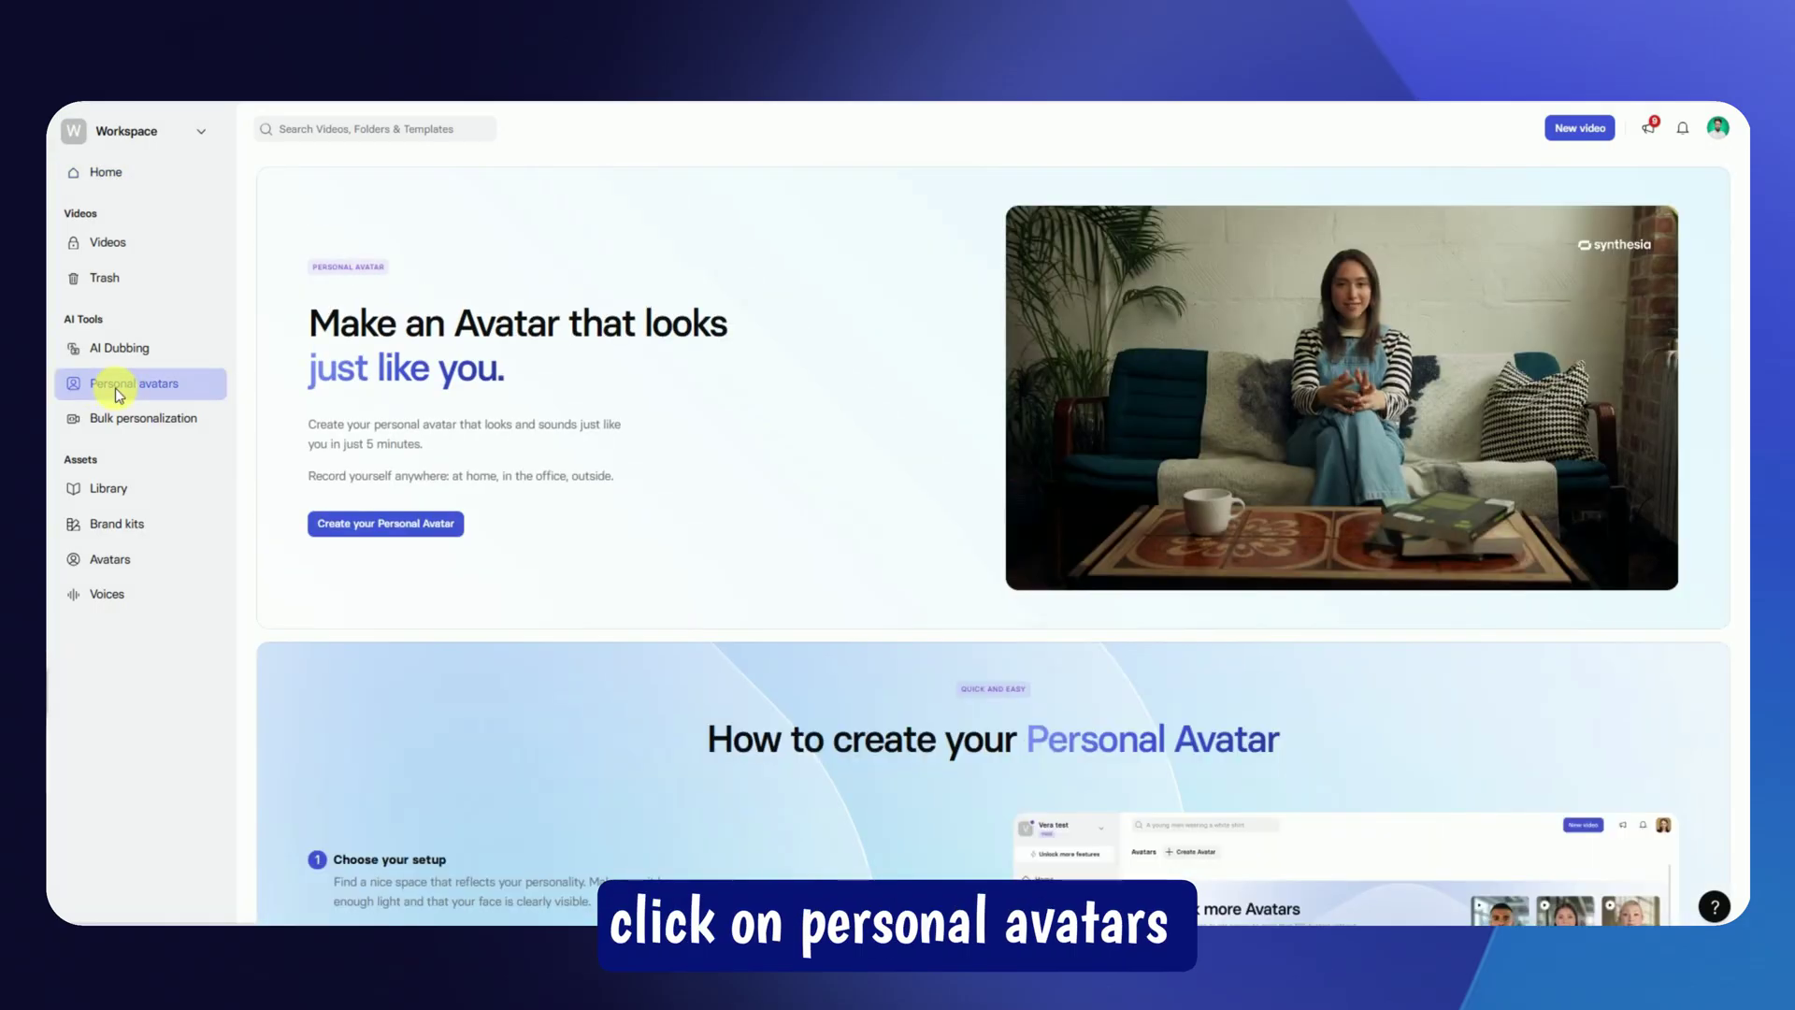
left_click(374, 528)
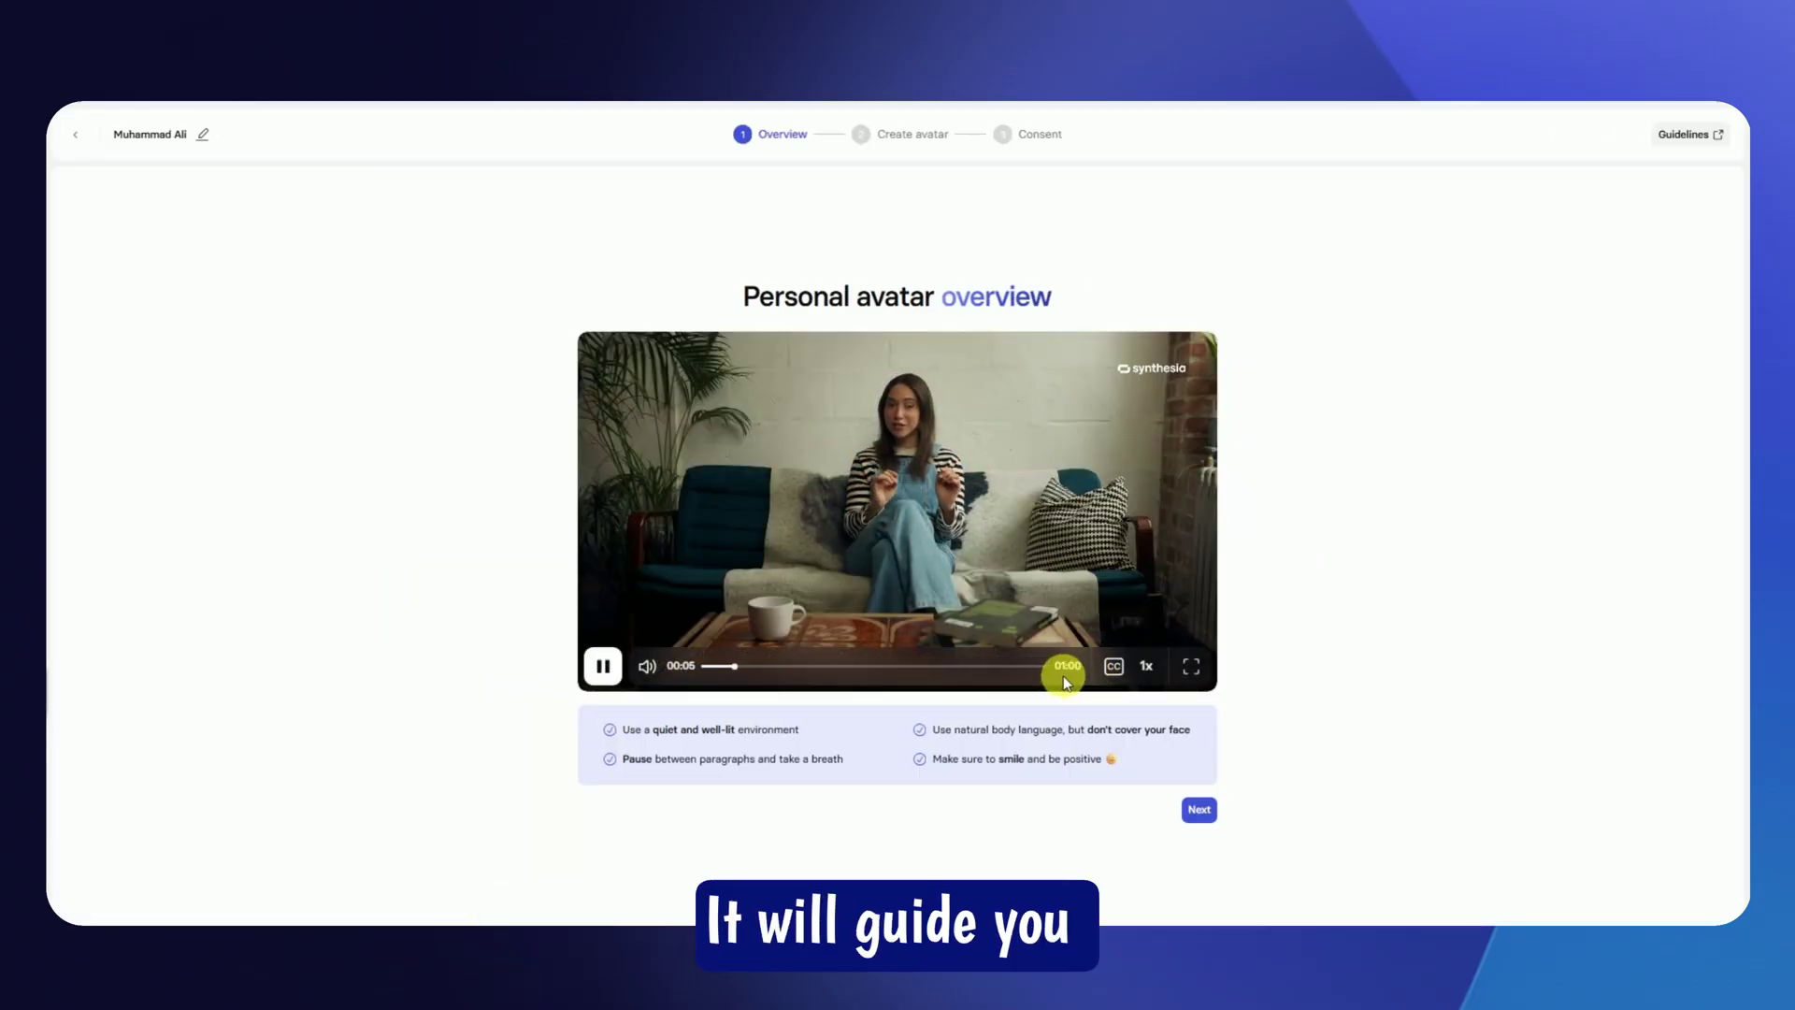
left_click(1201, 810)
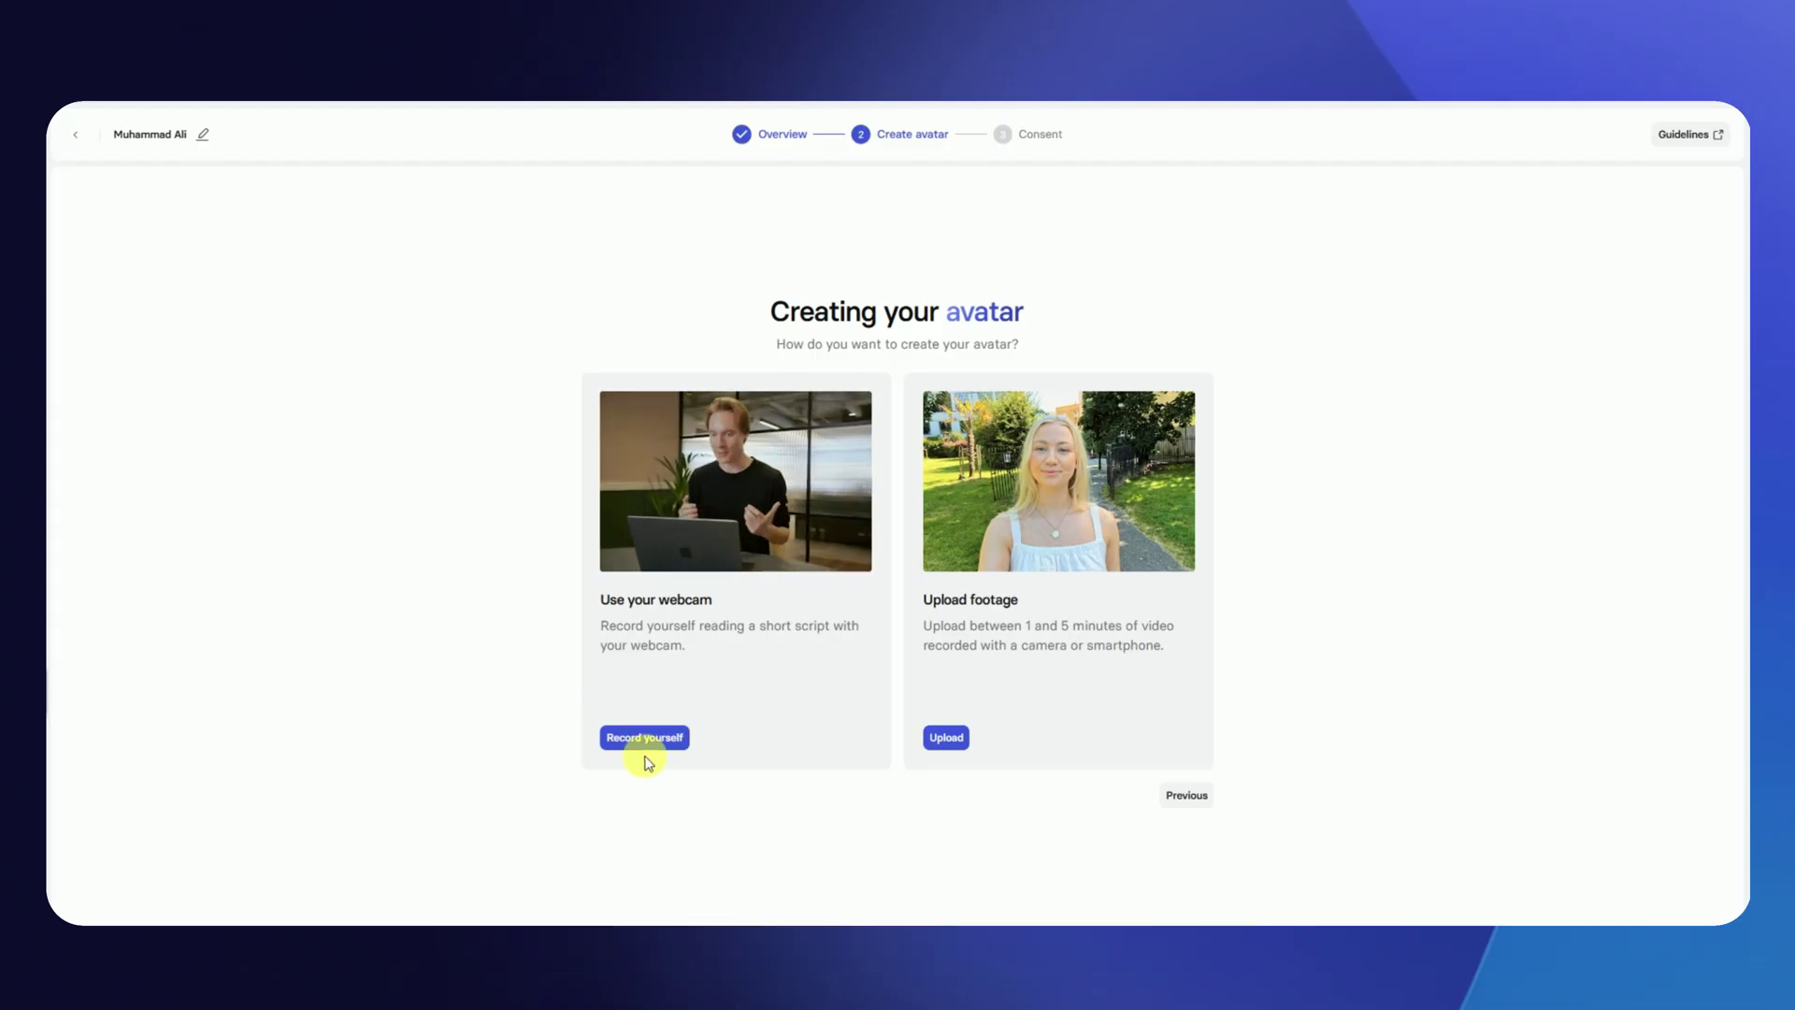
Step: Upload the avatar footage, accept the quality guidelines, leave background removal off, and continue to Consent
left_click(946, 740)
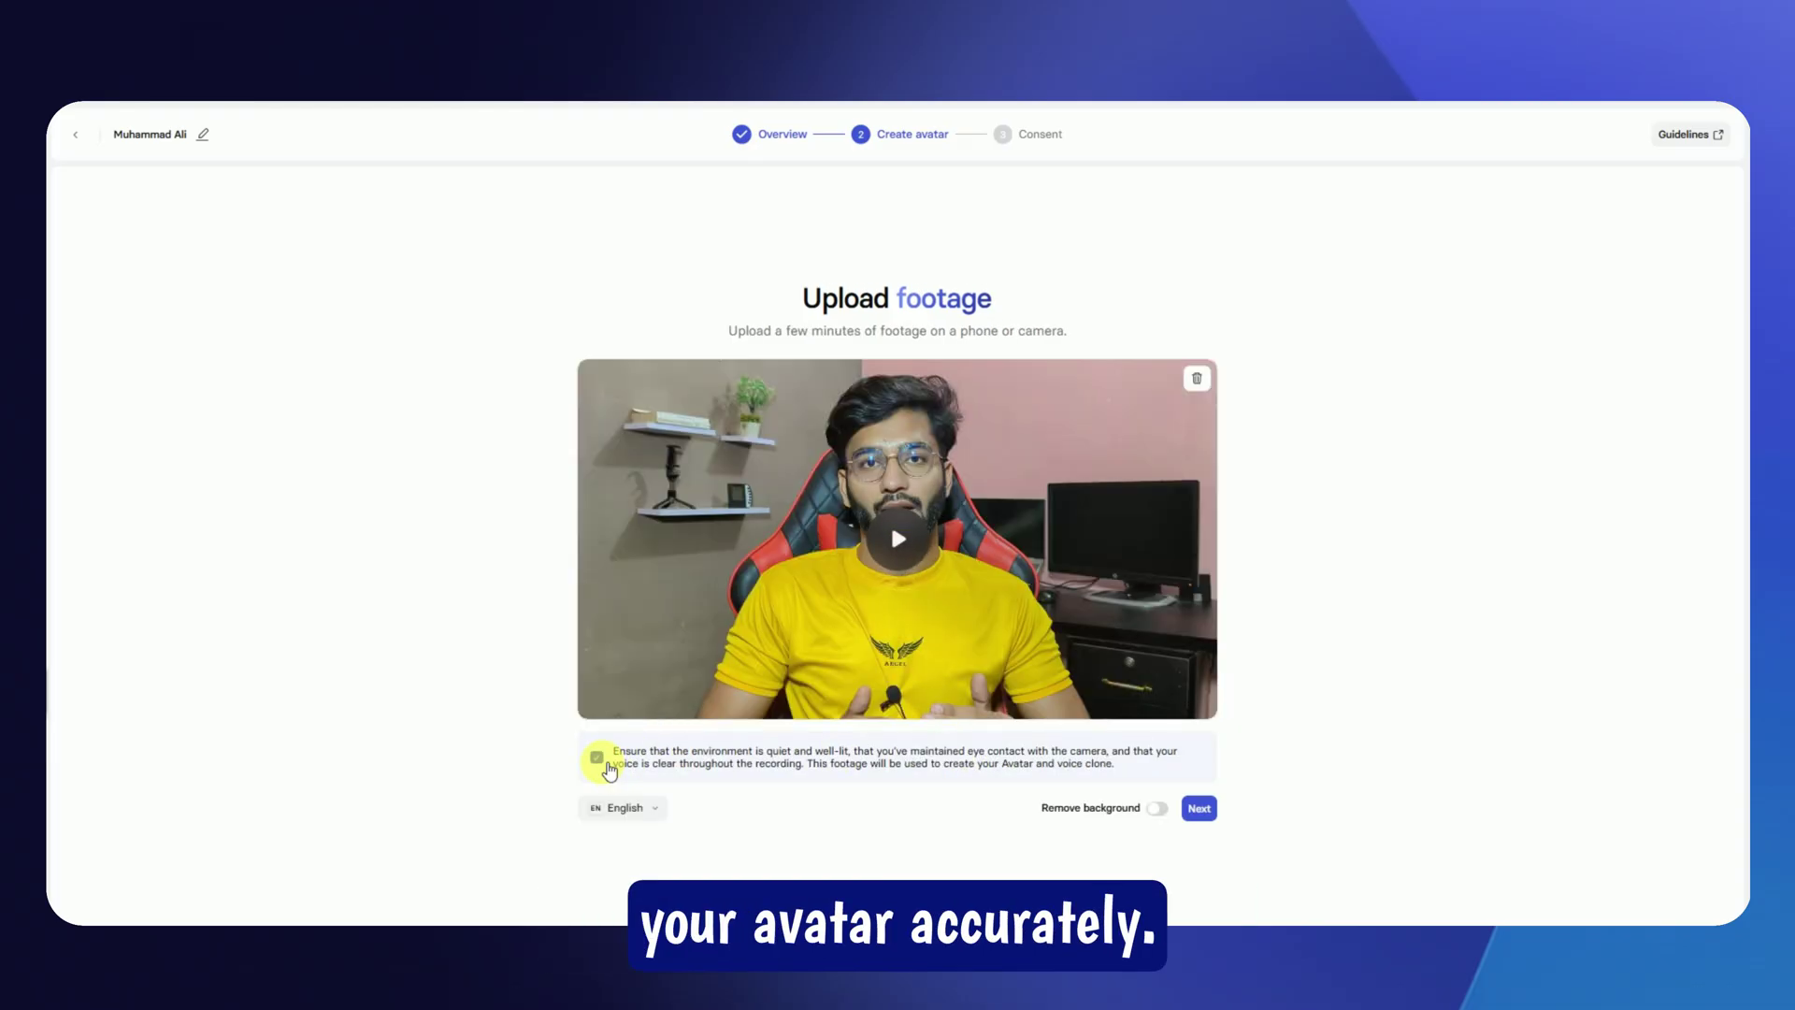
left_click(609, 769)
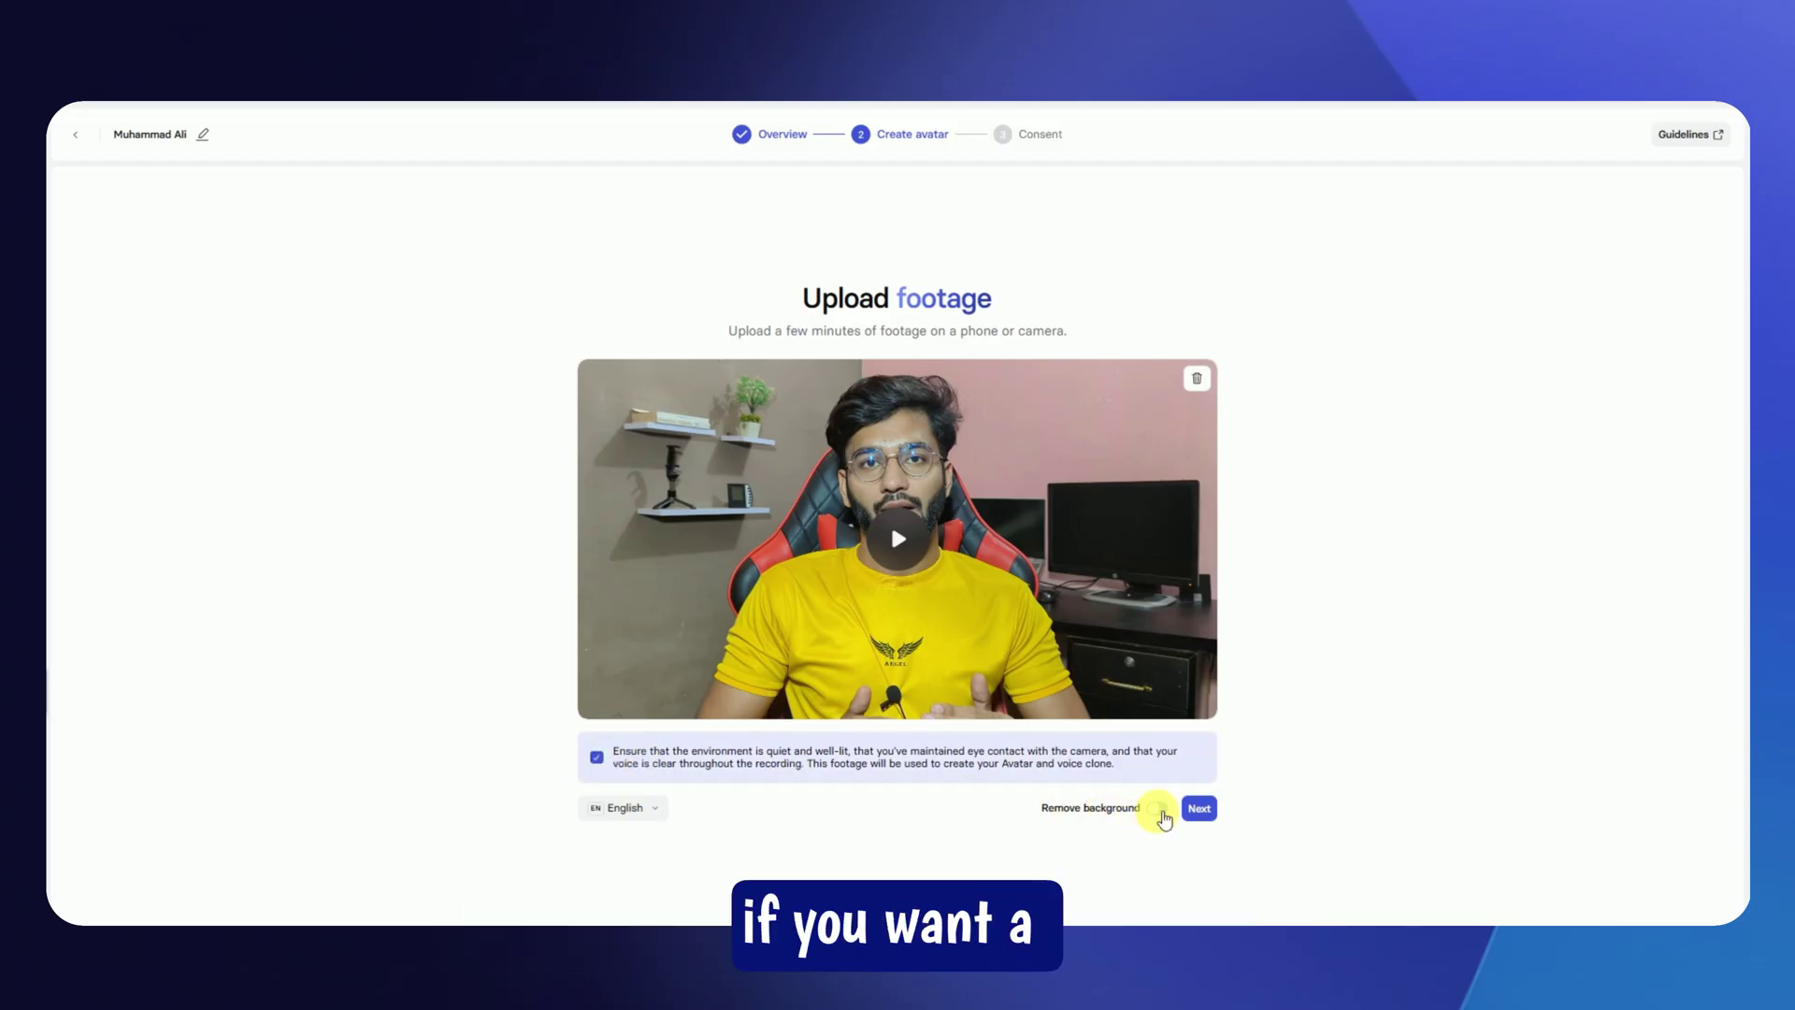
left_click(1161, 810)
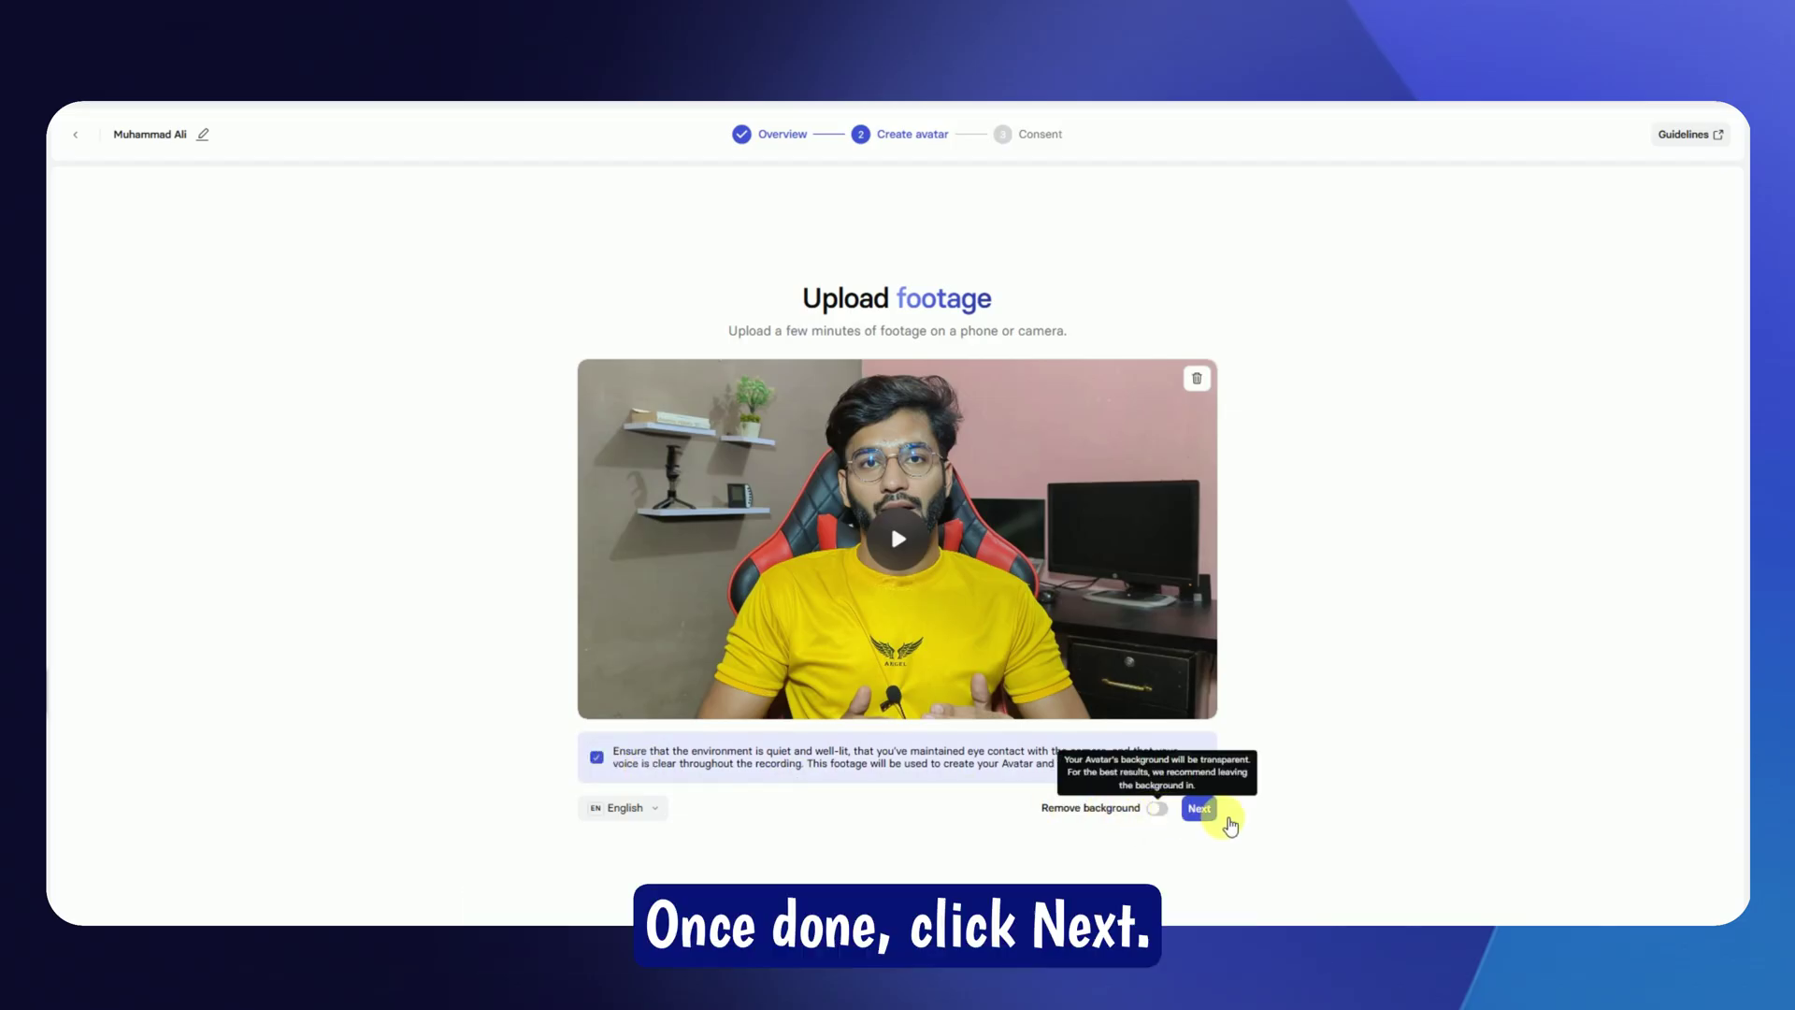
left_click(1200, 810)
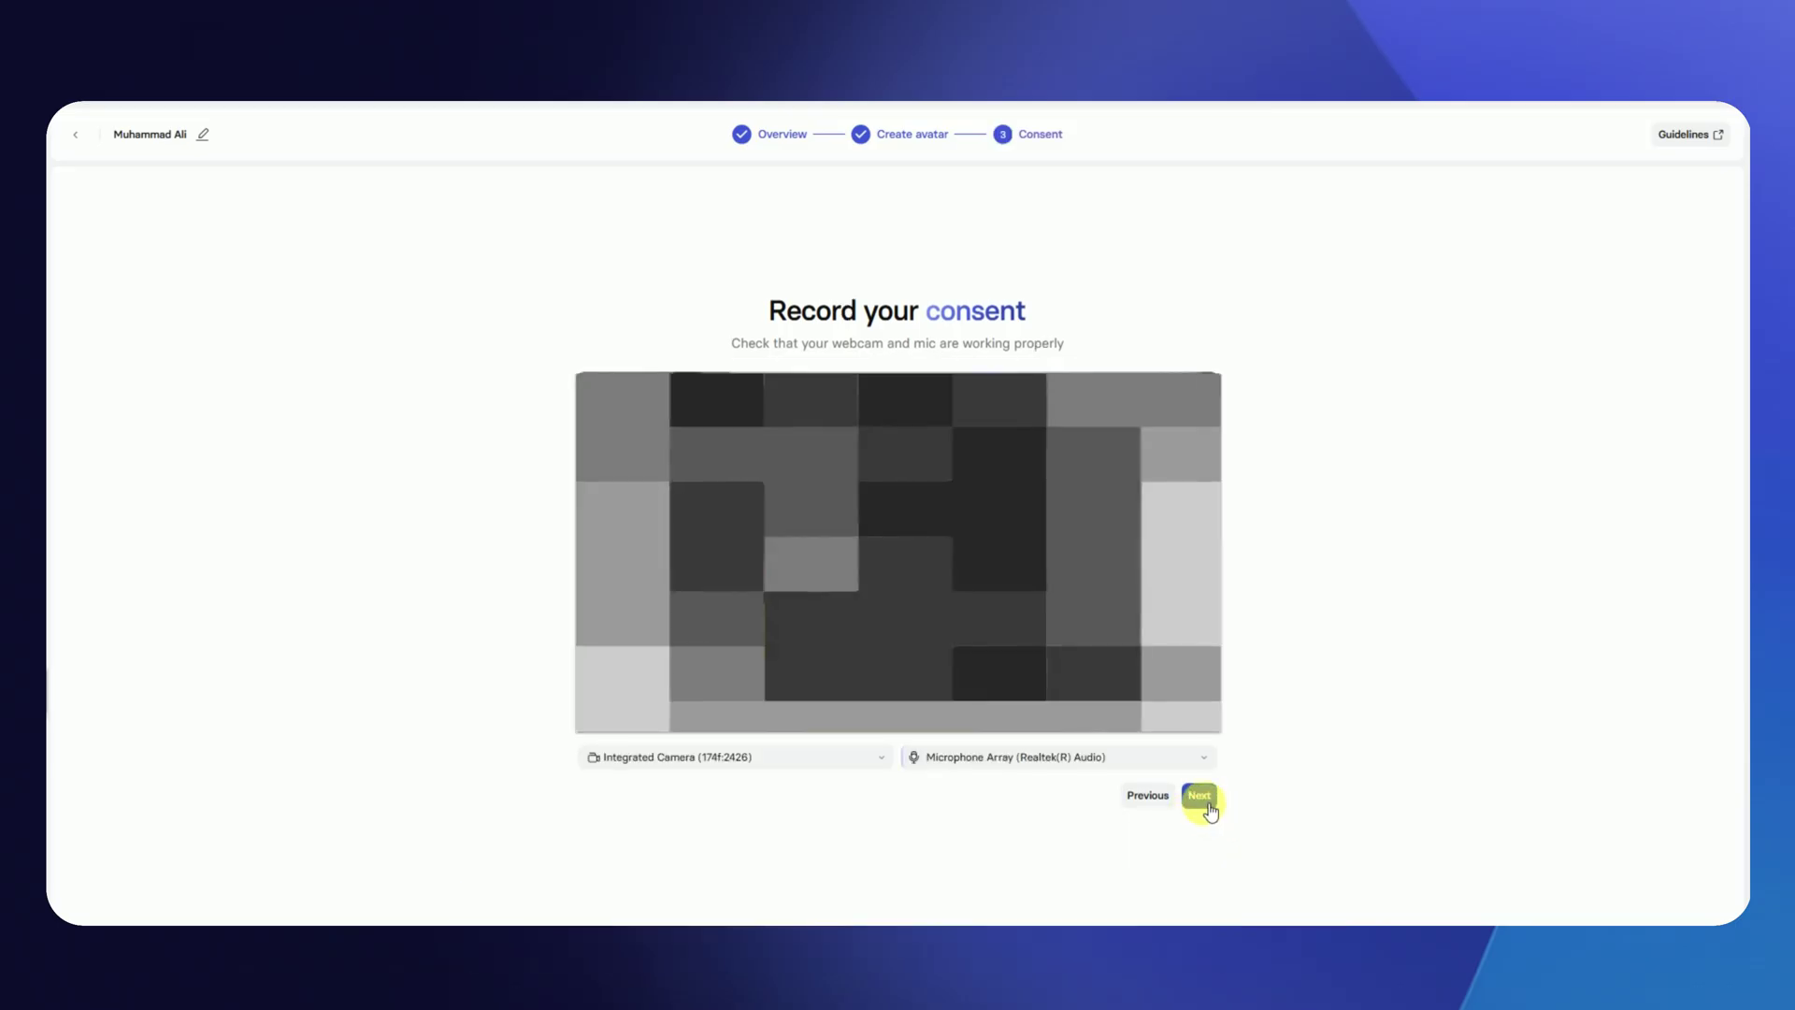
Step: Record the consent statement, agree to biometric consent, and submit the recording
left_click(1199, 795)
left_click(1203, 790)
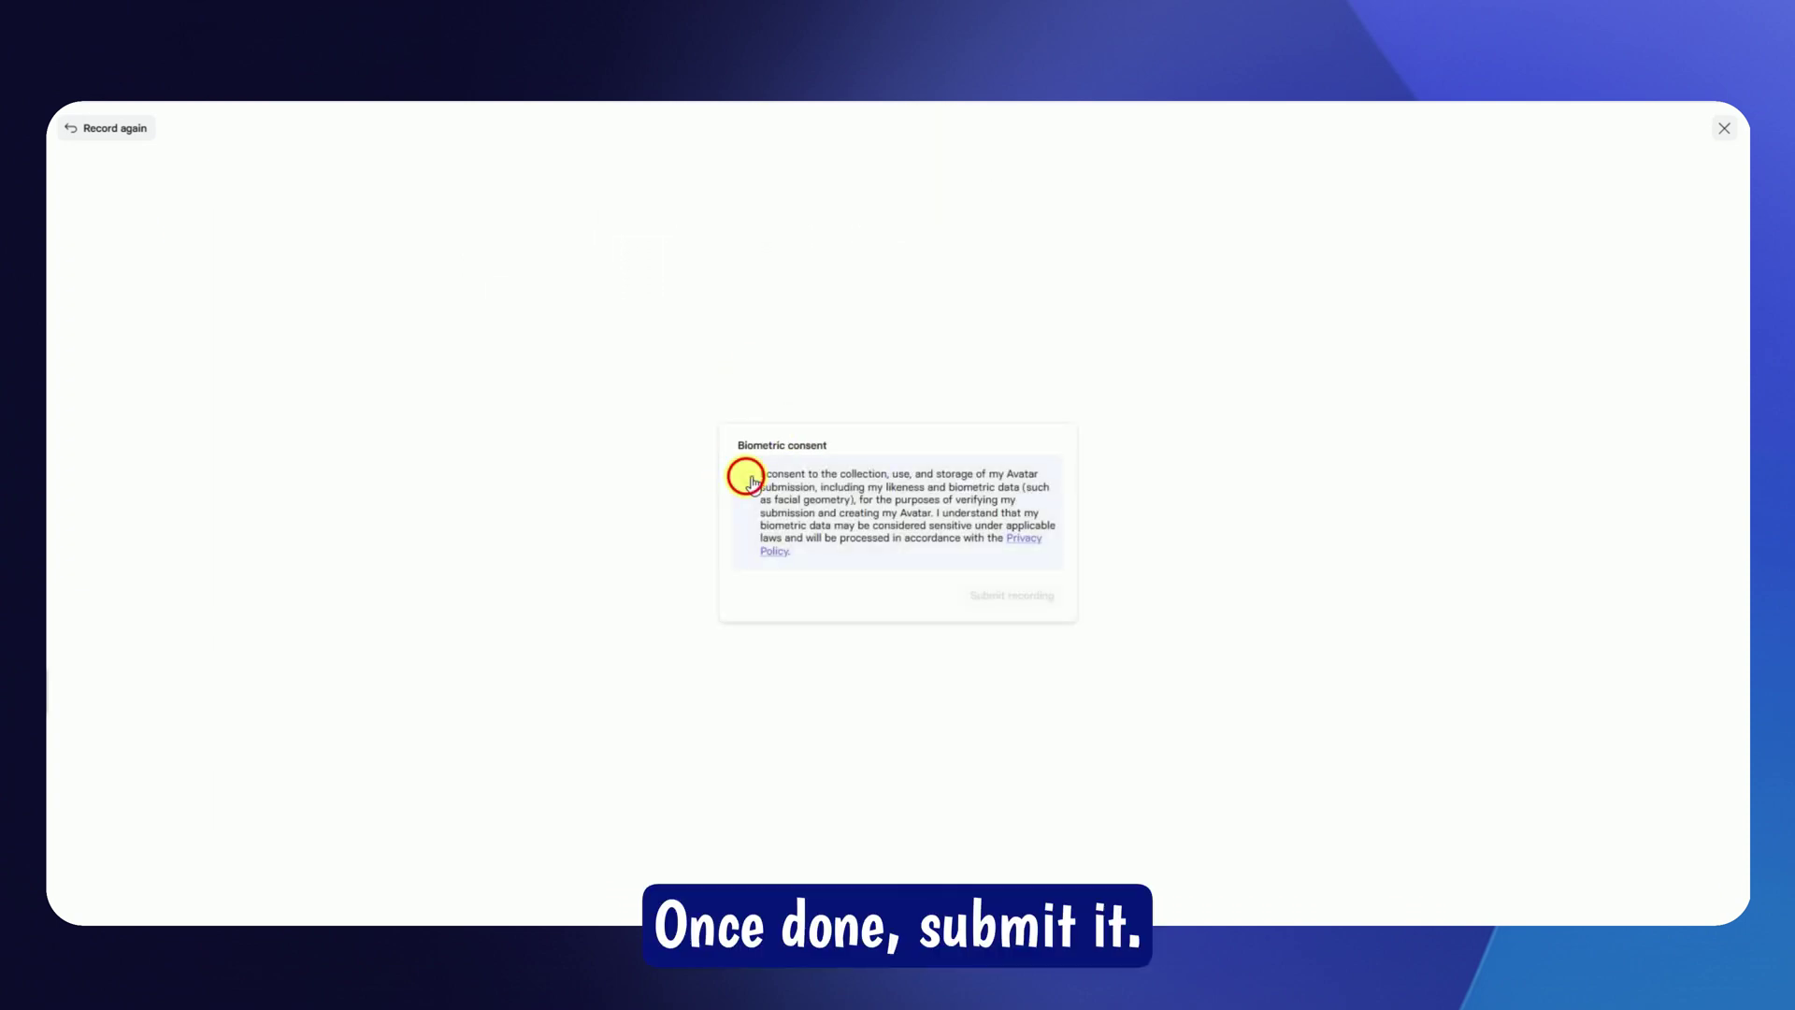
left_click(747, 478)
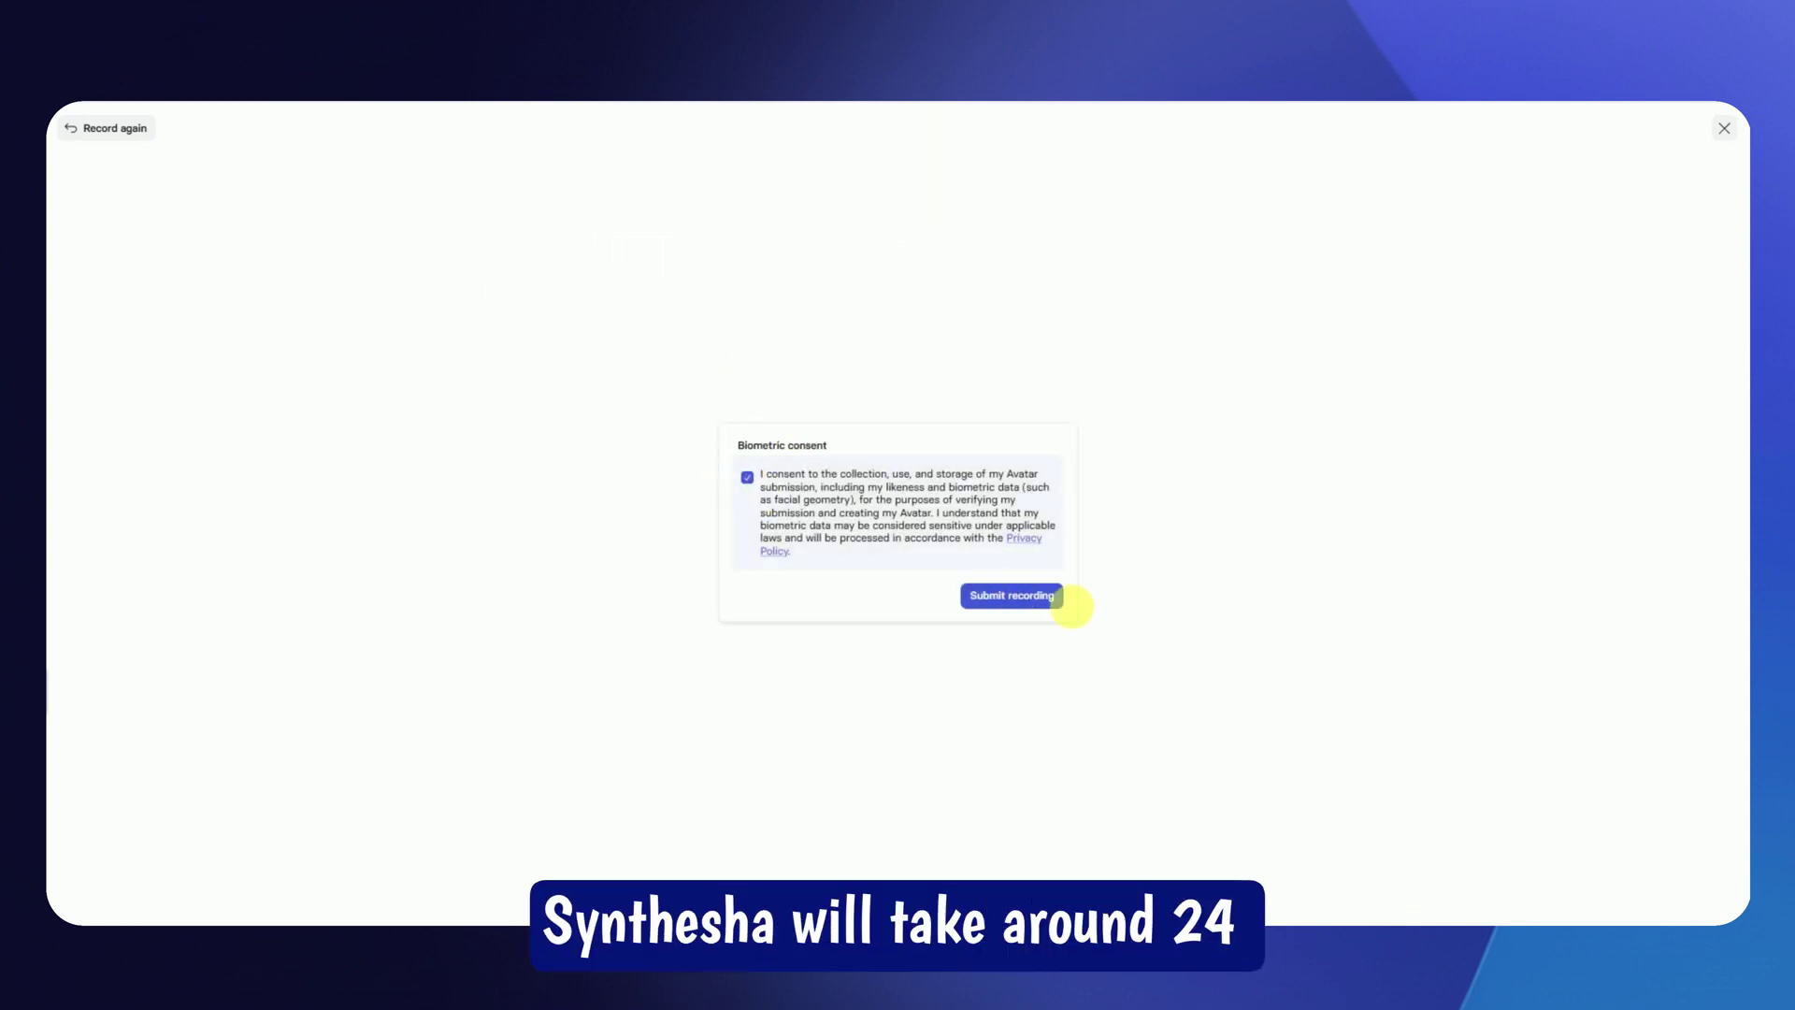
left_click(995, 602)
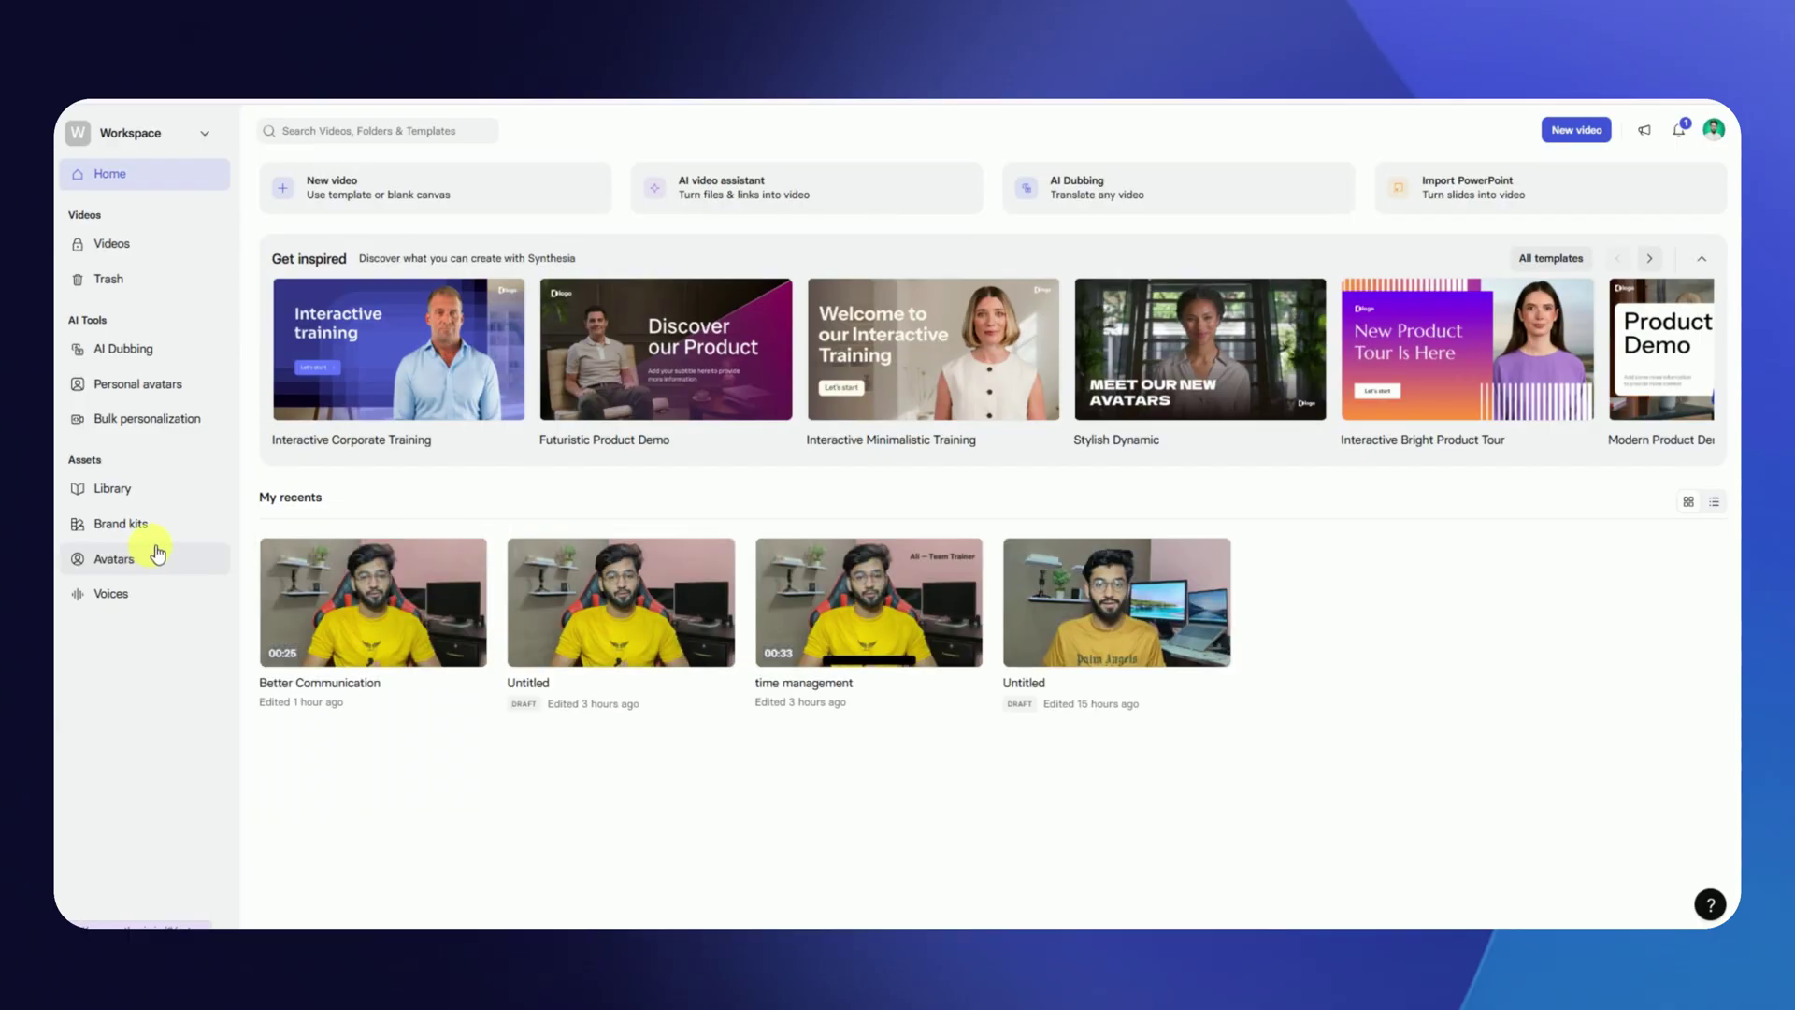
Step: Start a new Untitled video from the personal avatar on the Avatars page
left_click(119, 569)
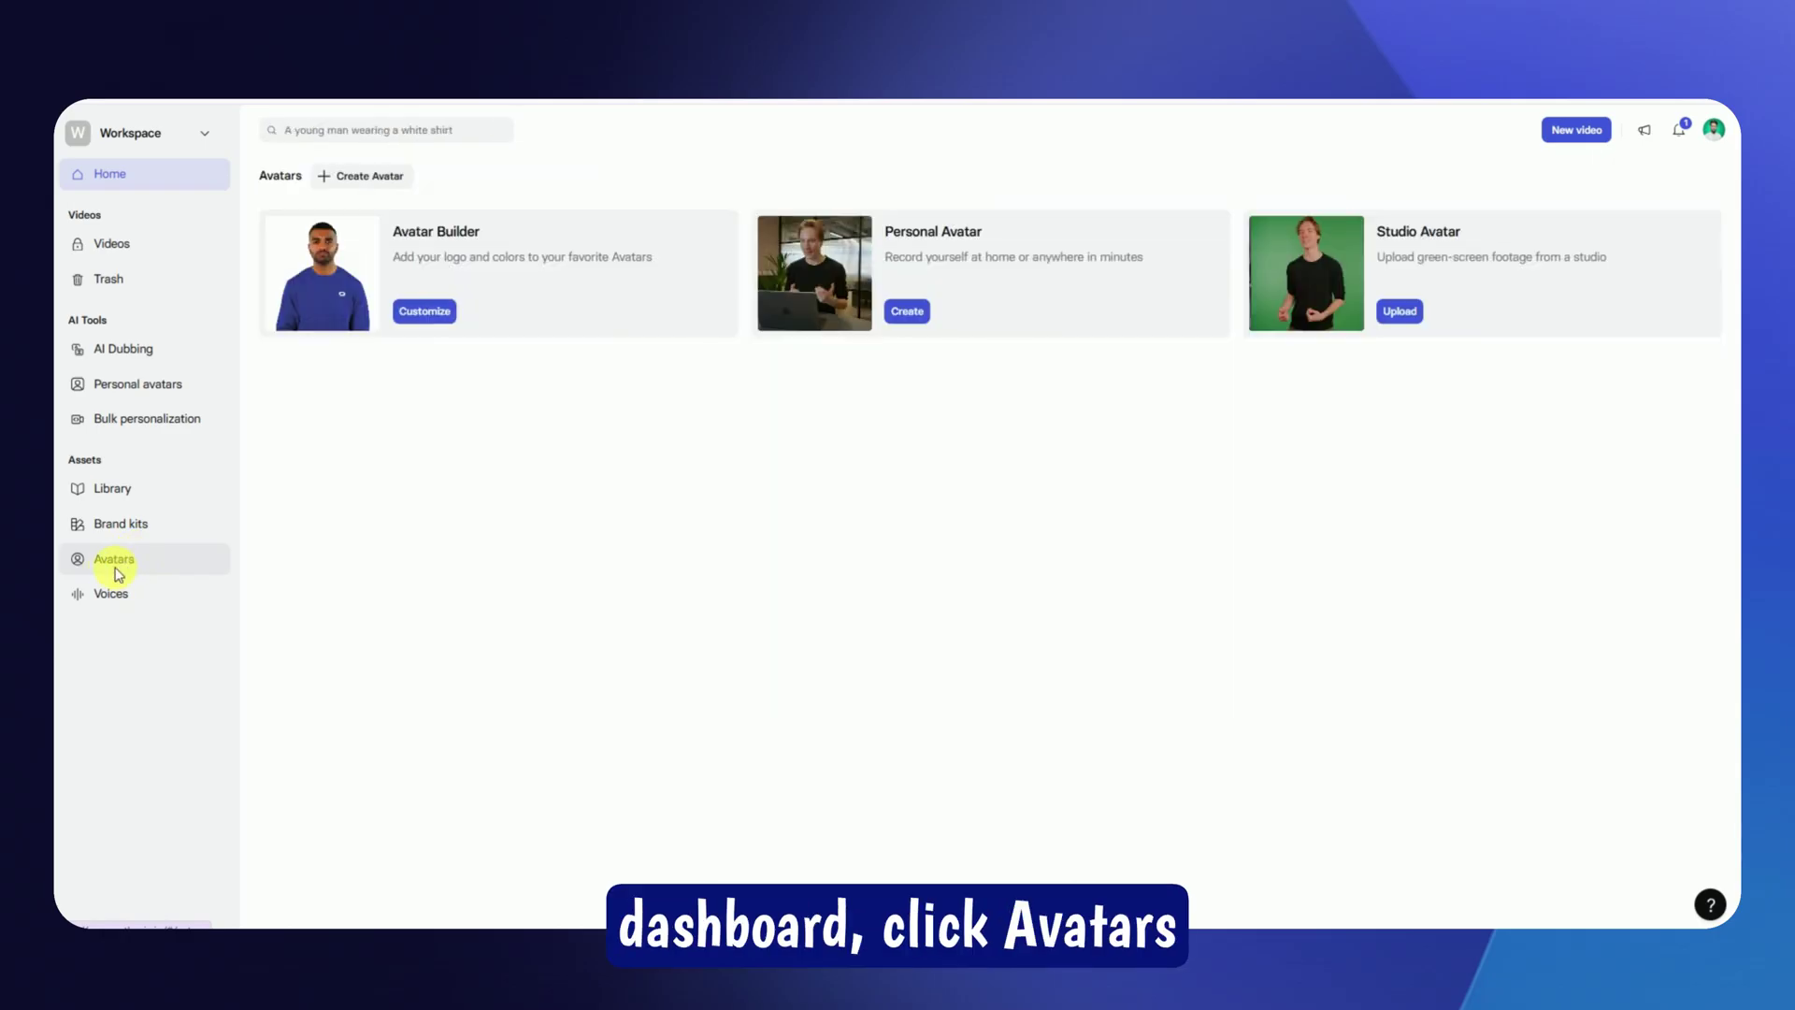
left_click(371, 743)
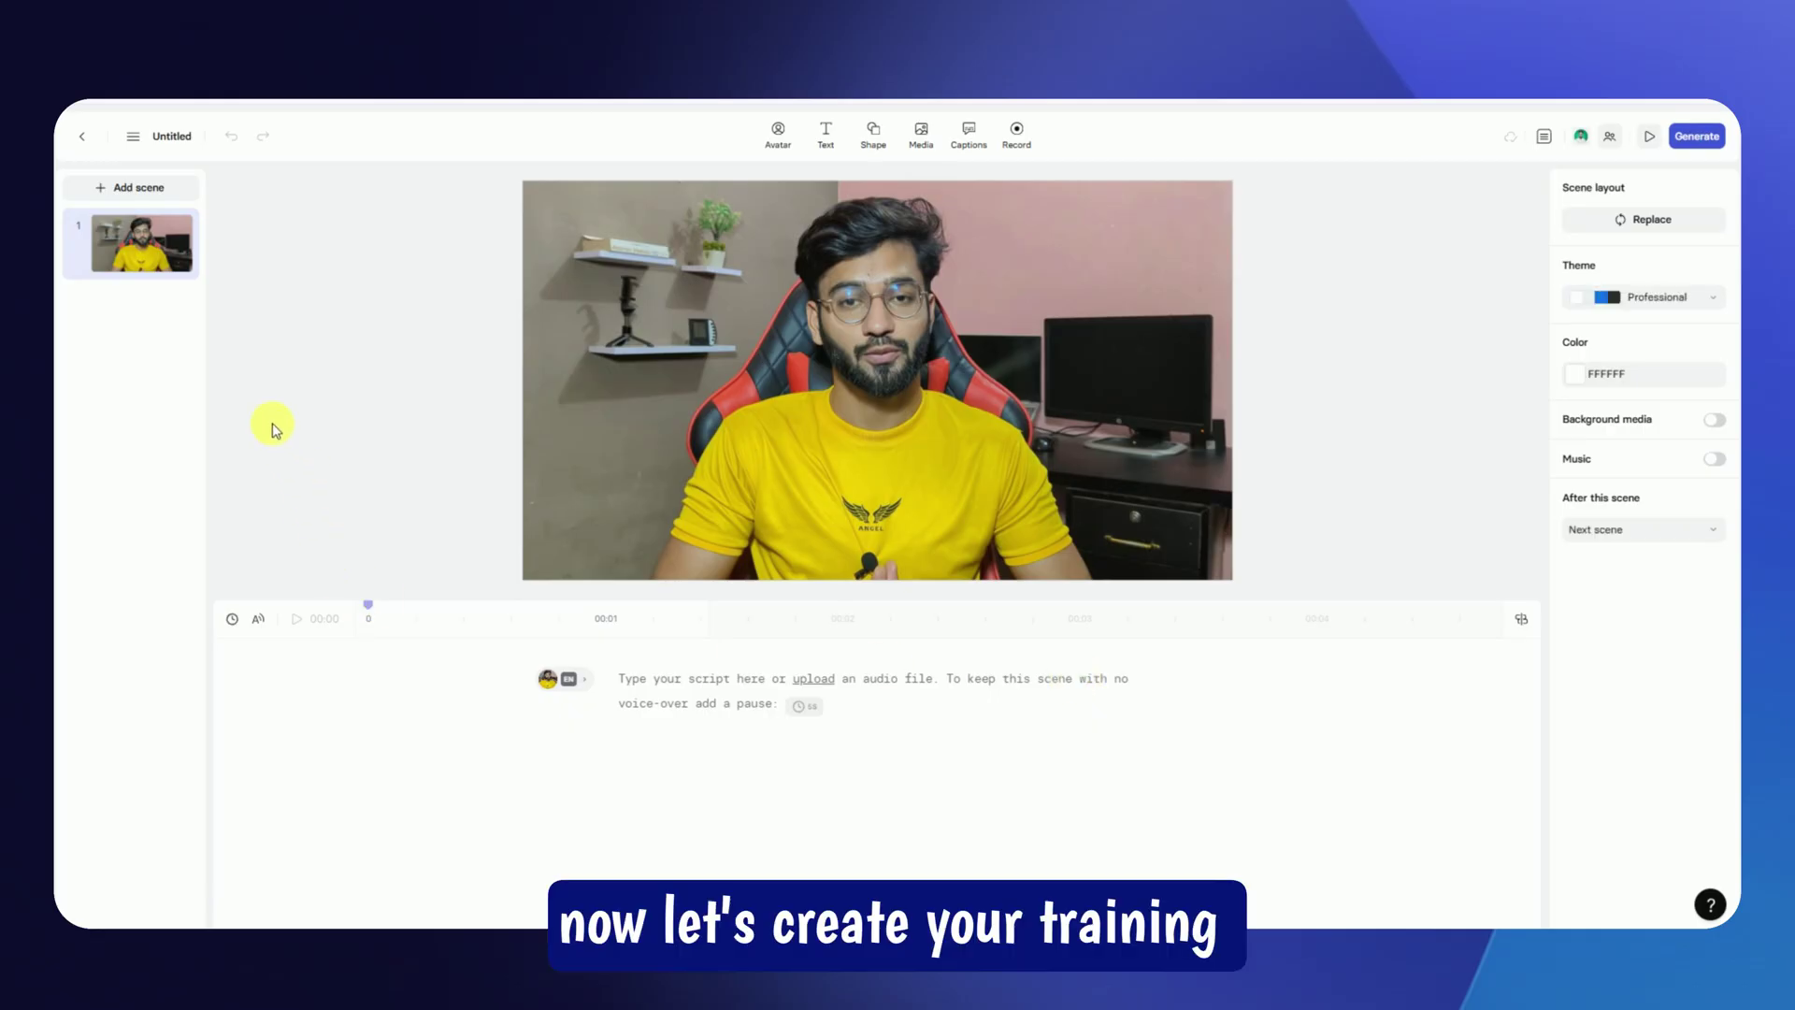
Step: Add a title layout template as scene 2
left_click(137, 188)
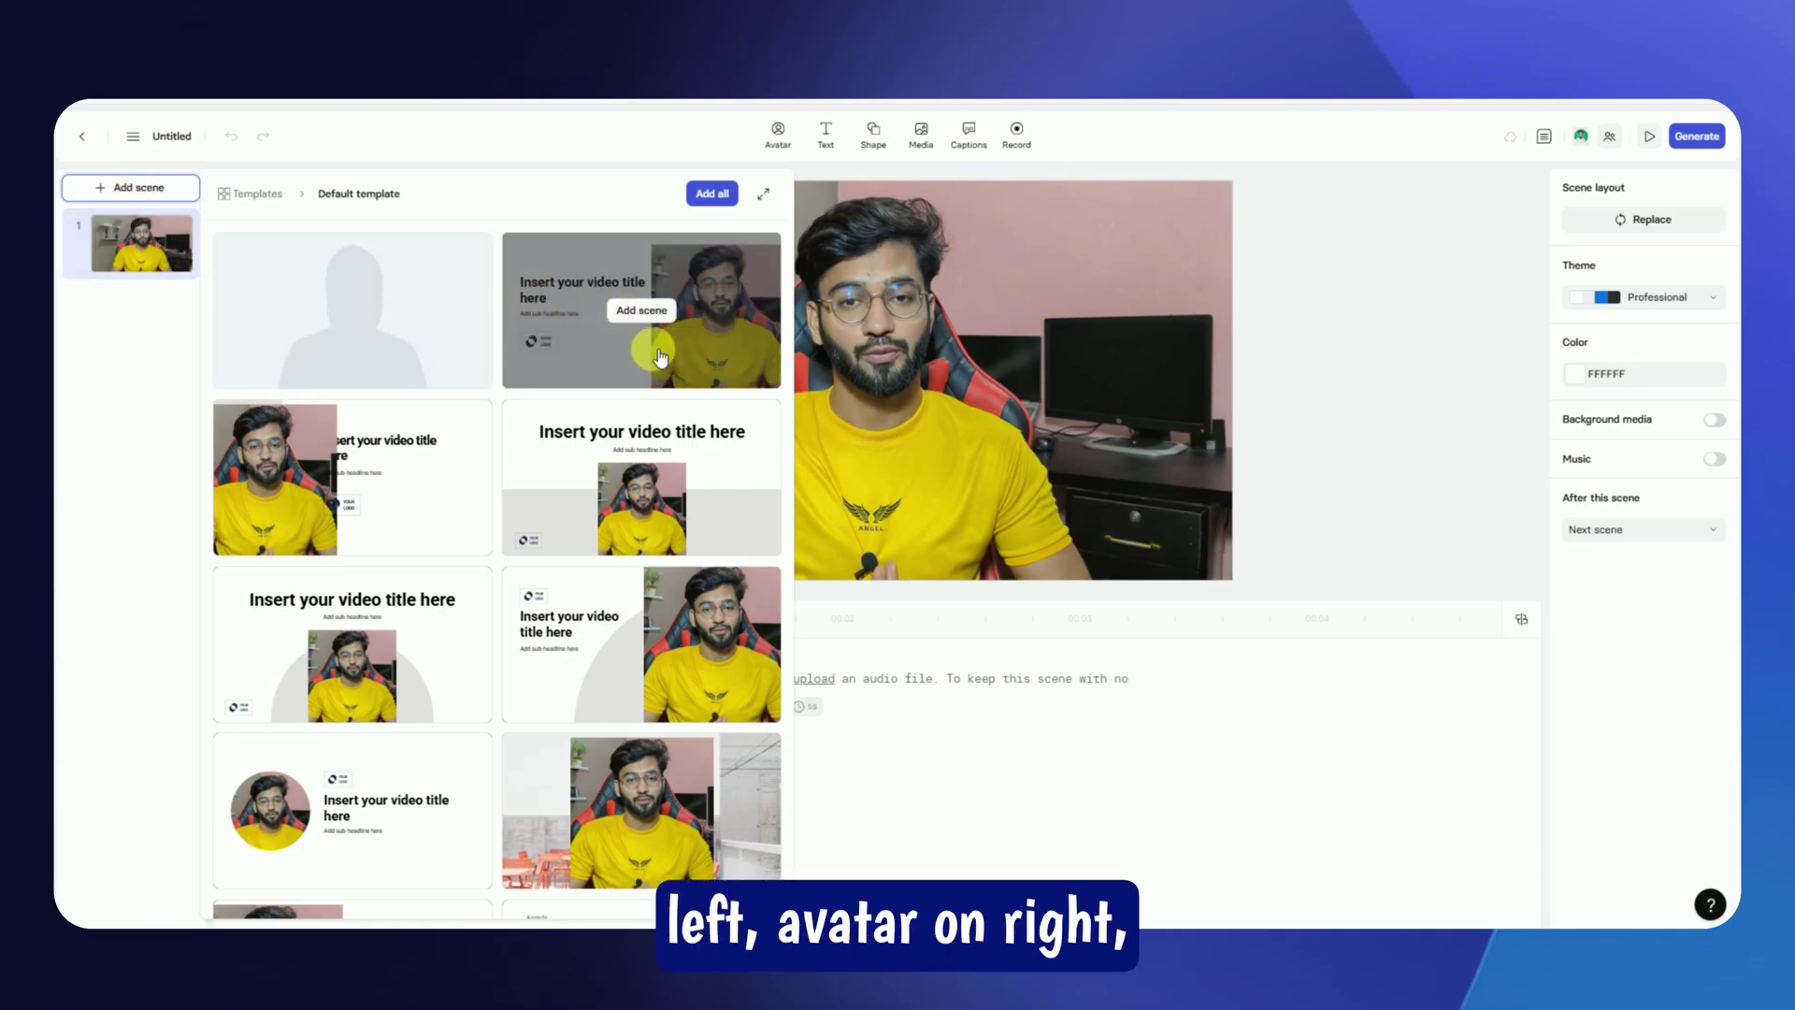
scroll(338, 505, "down", 15)
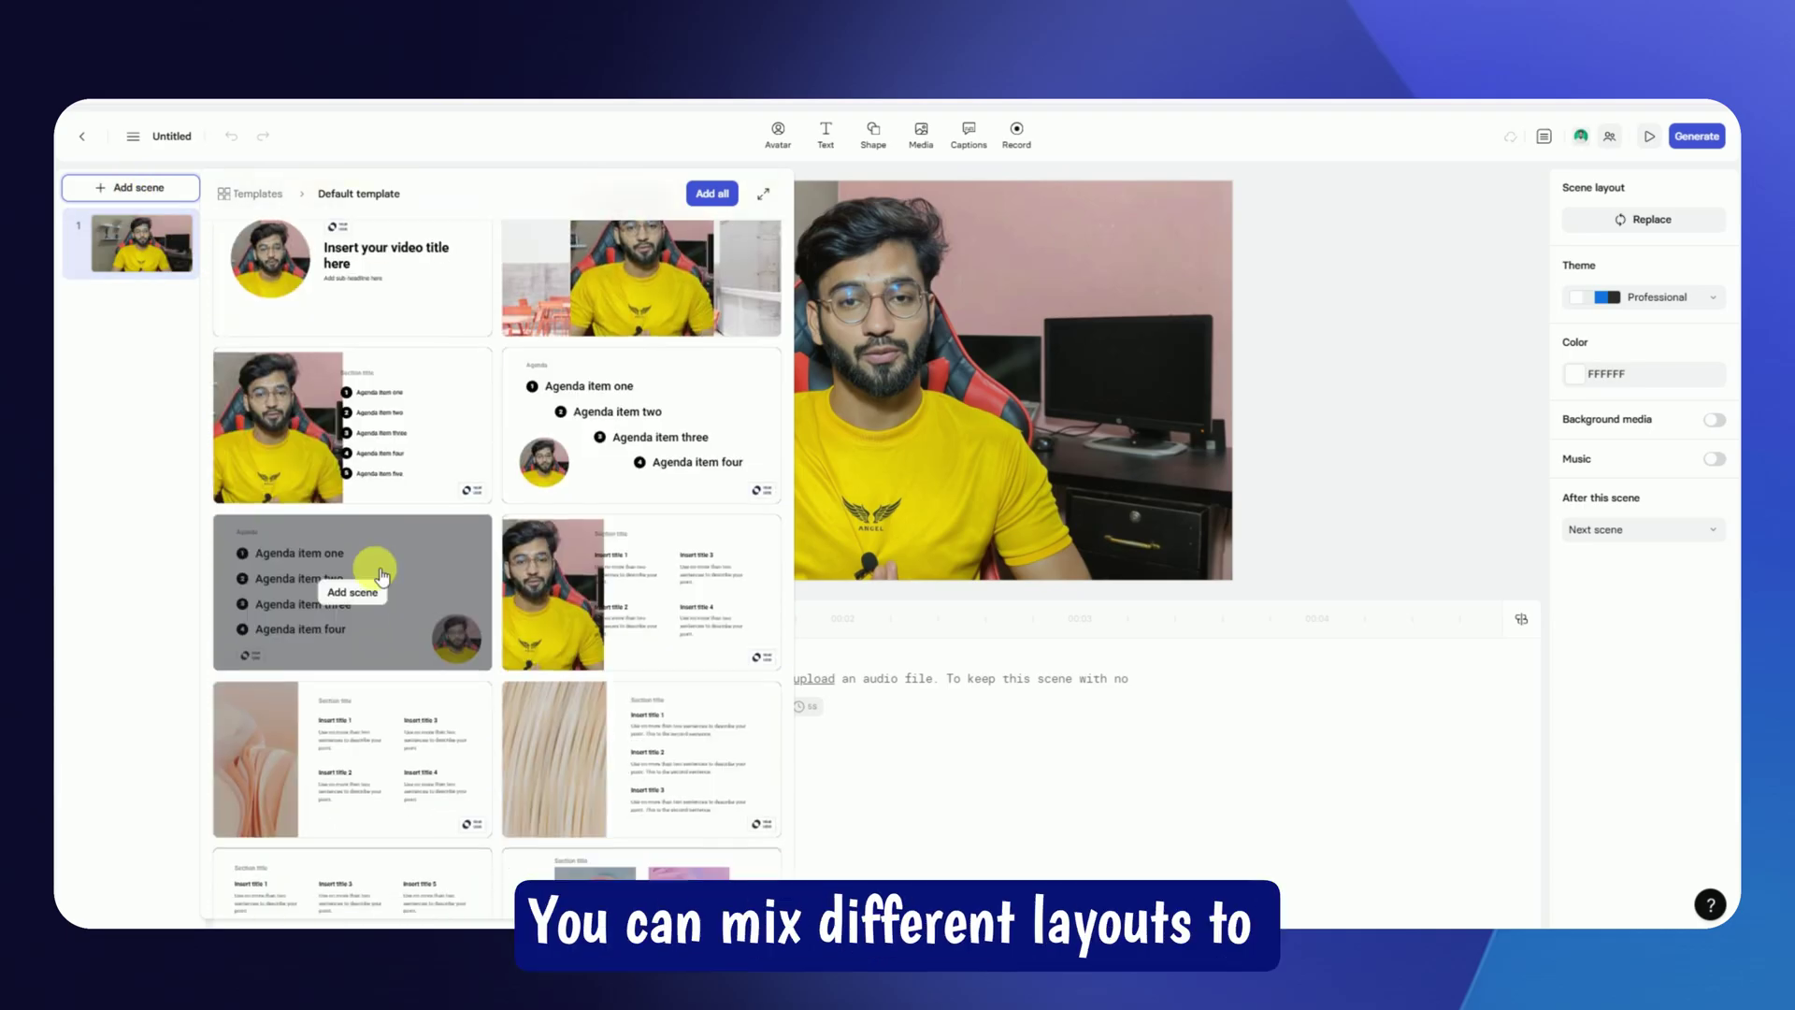
scroll(375, 567, "down", 2)
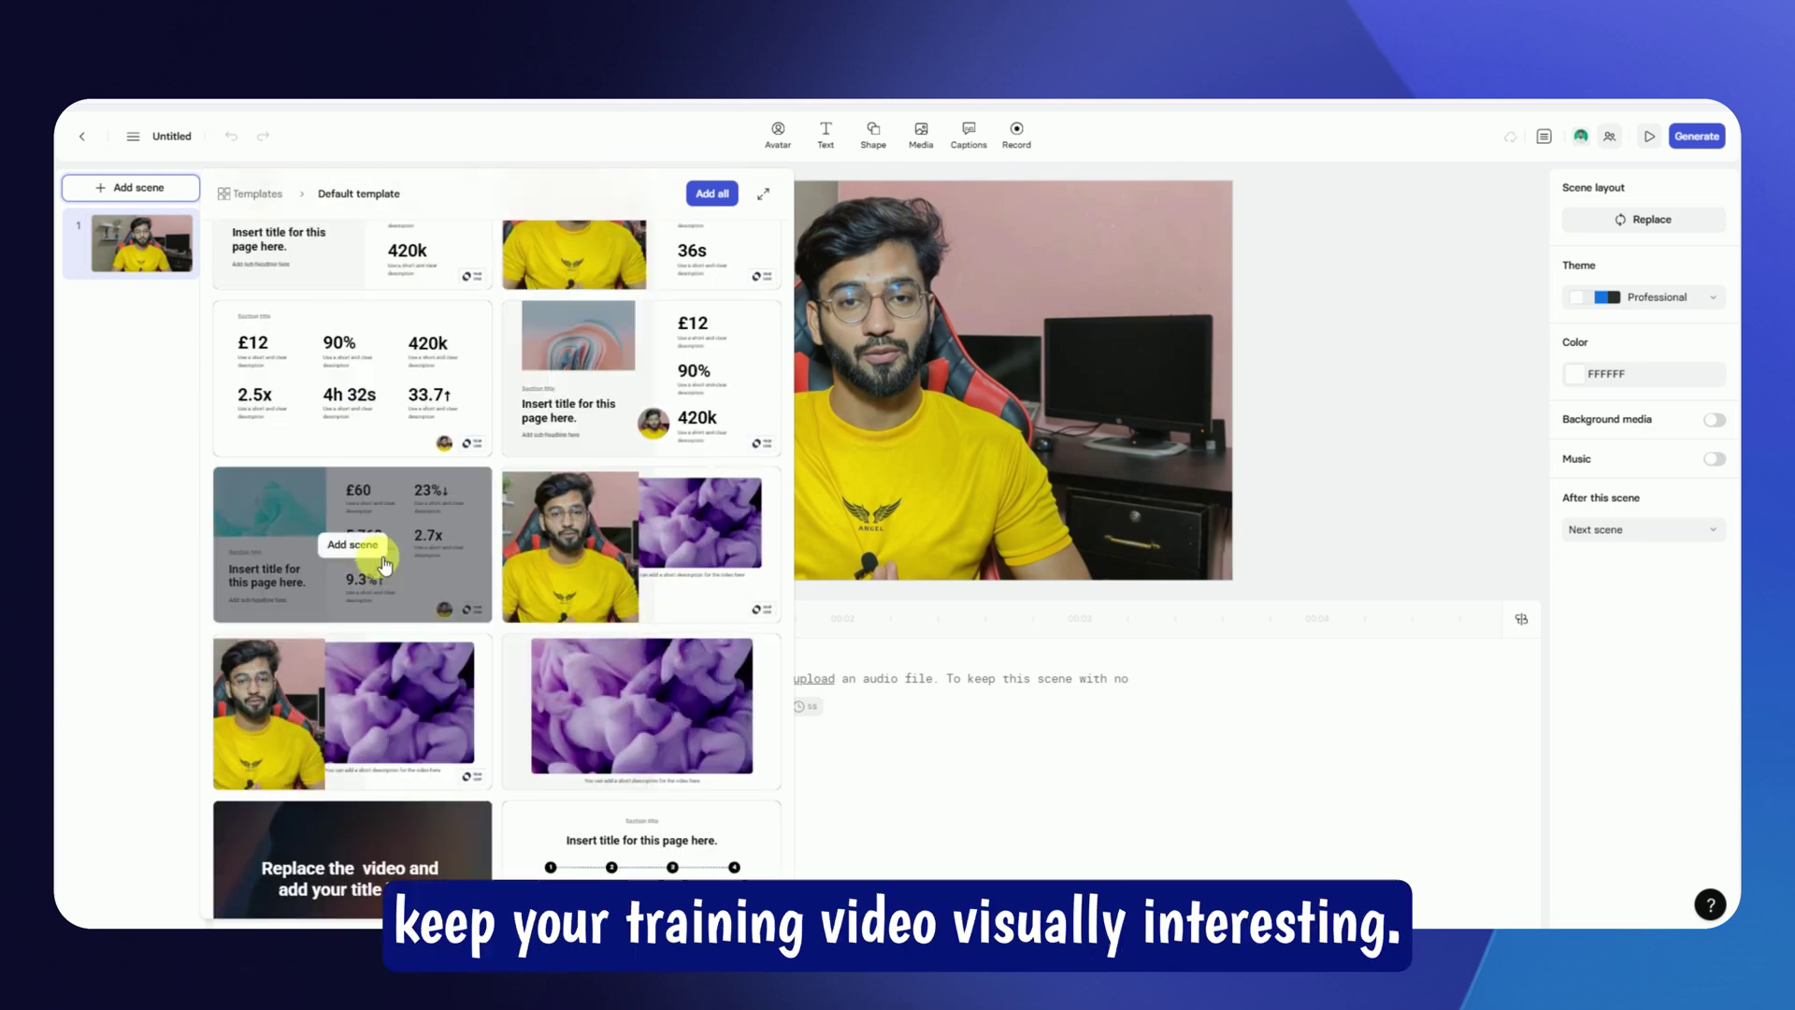
scroll(385, 564, "up", 8)
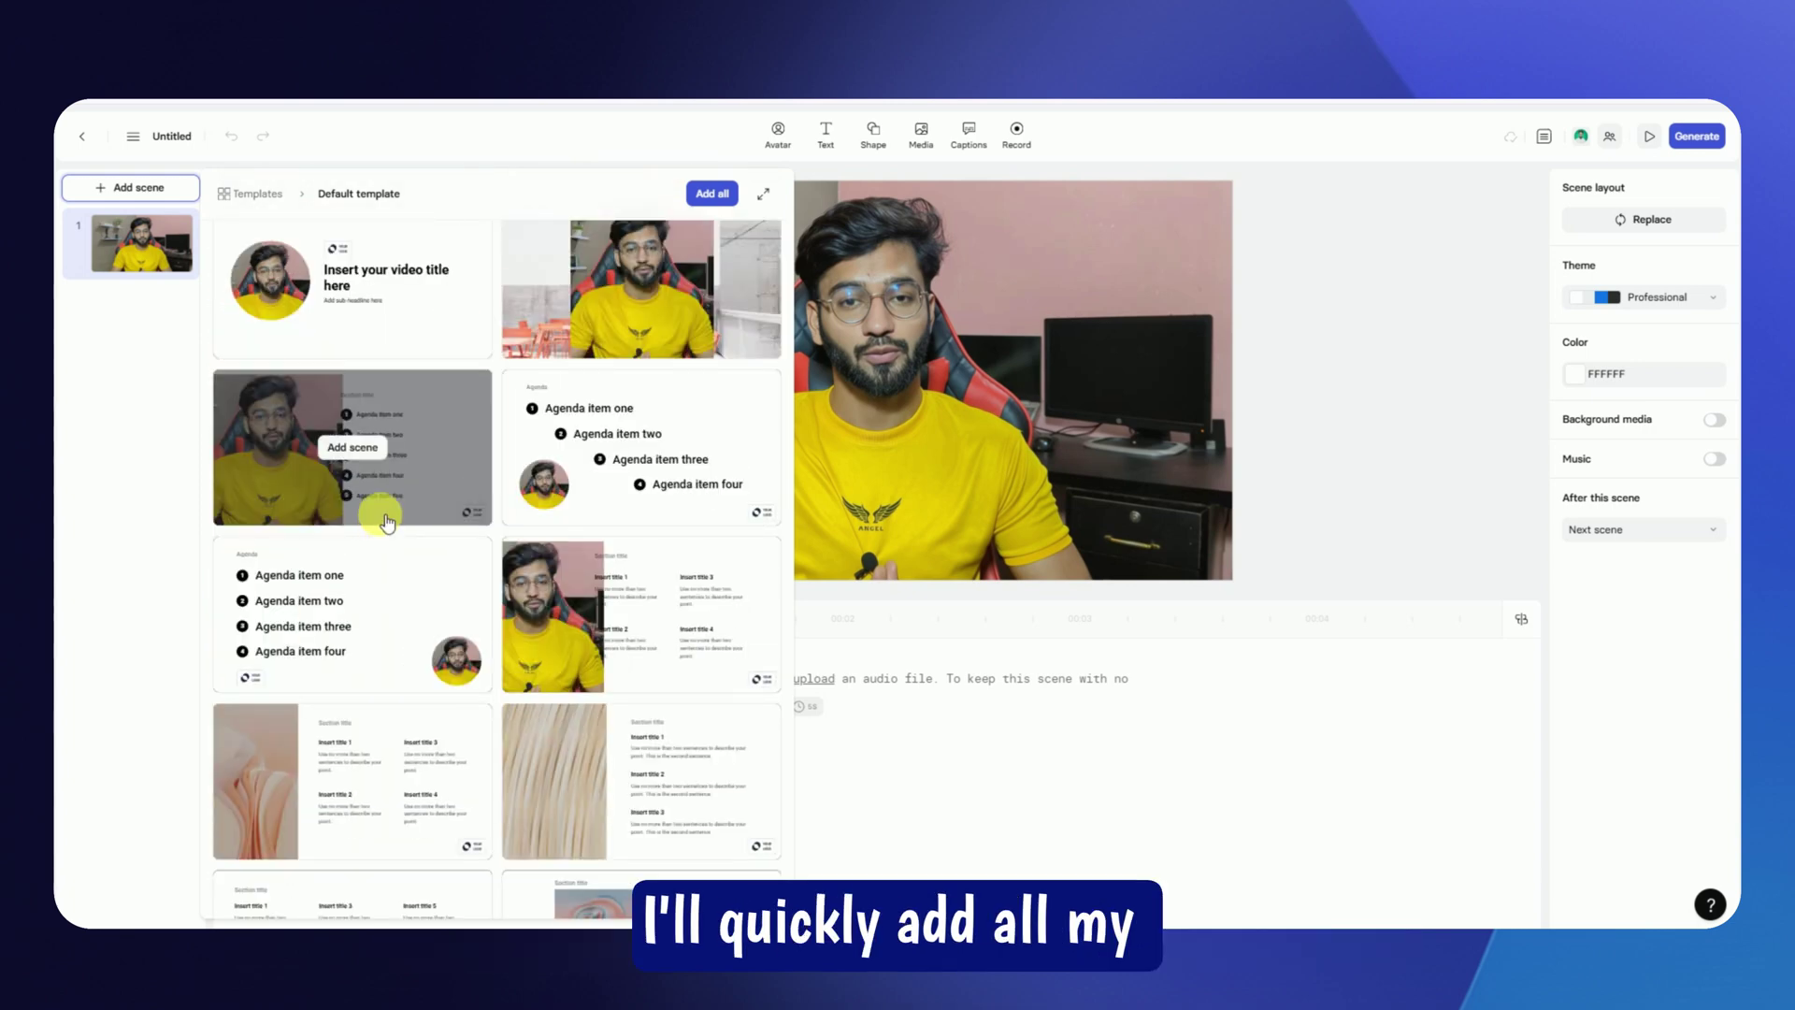
scroll(468, 550, "up", 1)
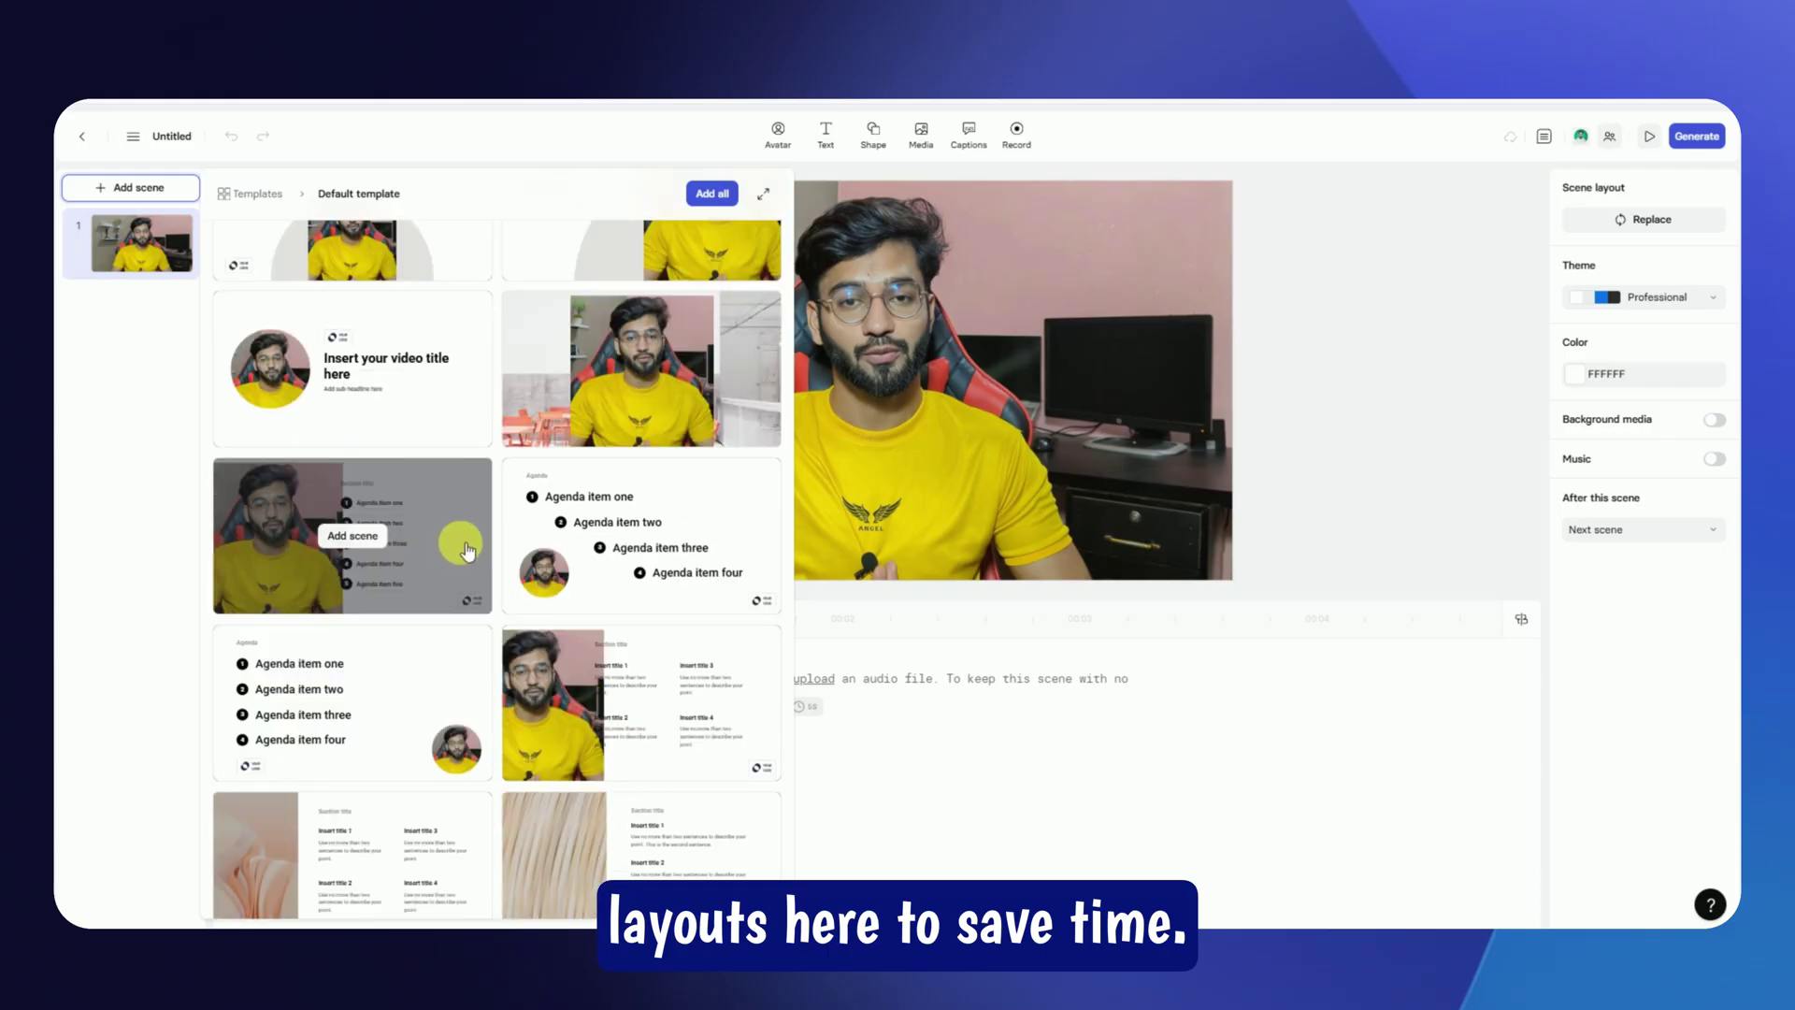
scroll(468, 552, "up", 1)
left_click(692, 299)
Step: Add a stats layout as scene 3 and a blank avatar-on-right scene 4, then paste the script
left_click(131, 187)
scroll(475, 506, "down", 3)
scroll(475, 506, "down", 5)
left_click(617, 739)
left_click(131, 187)
left_click(367, 350)
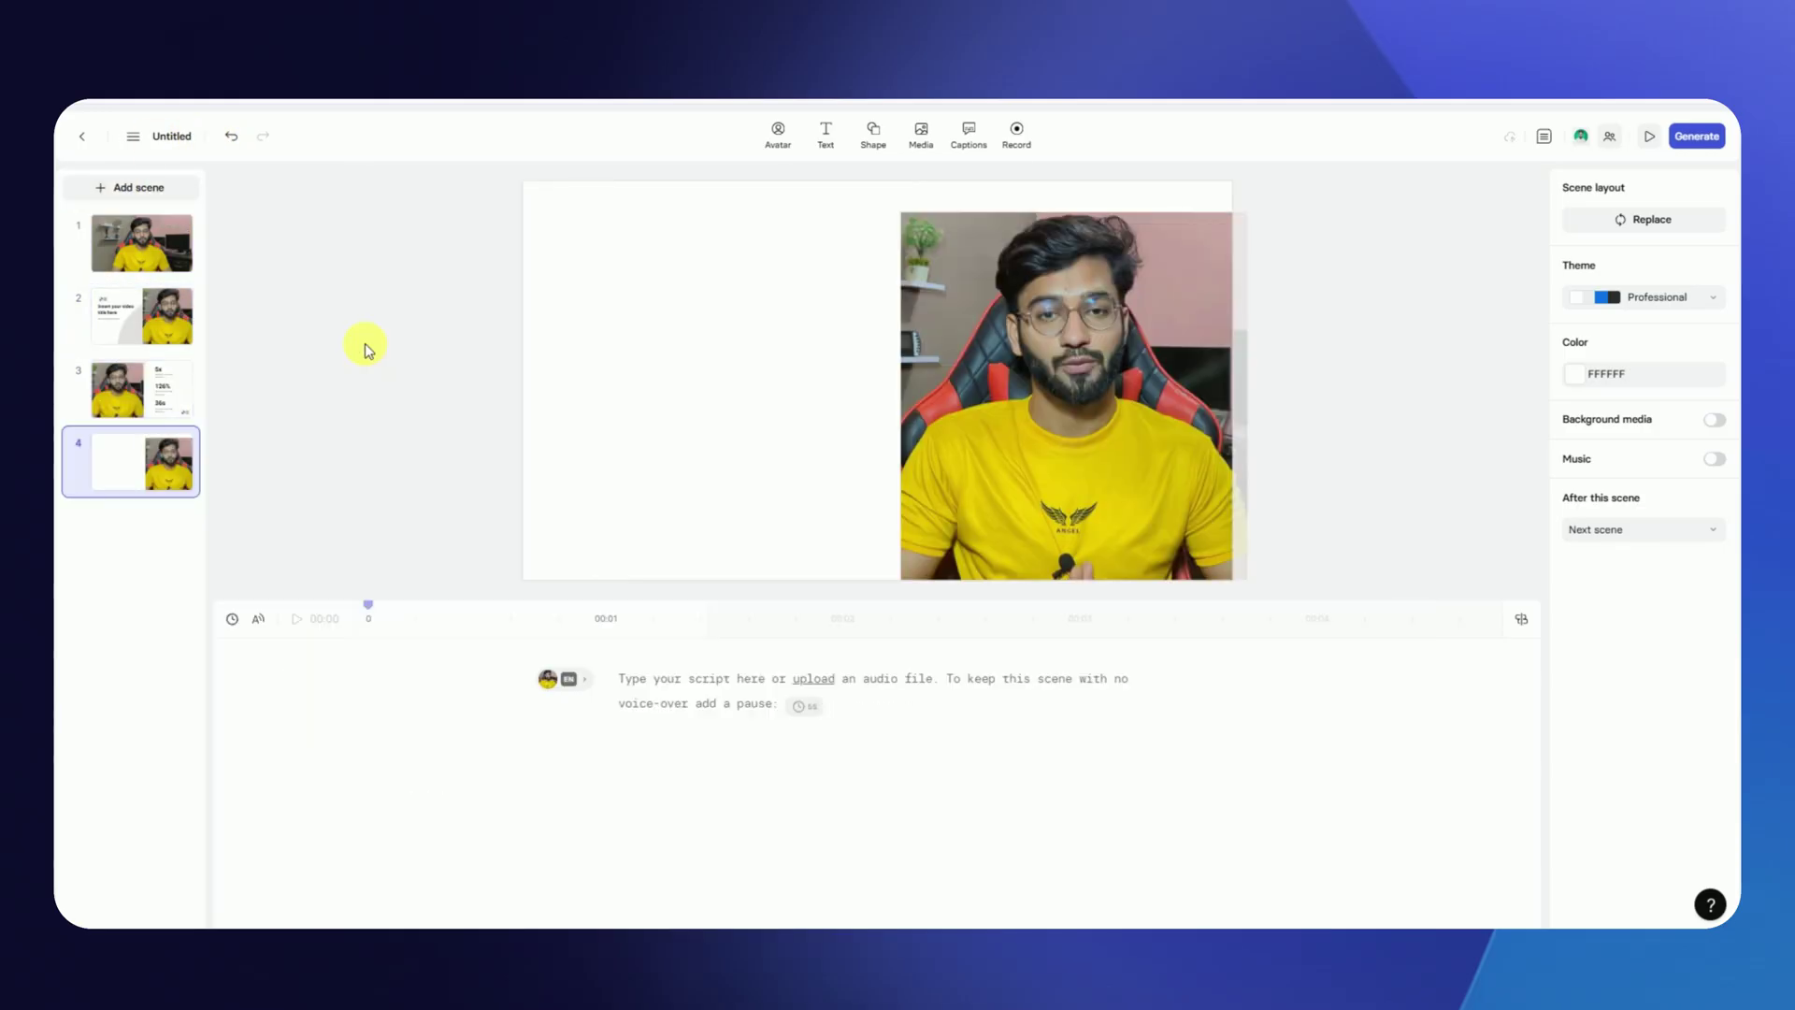
left_click(777, 693)
type("Hi everyone, Ali here! I want to talk about something that affects all of us... time management.")
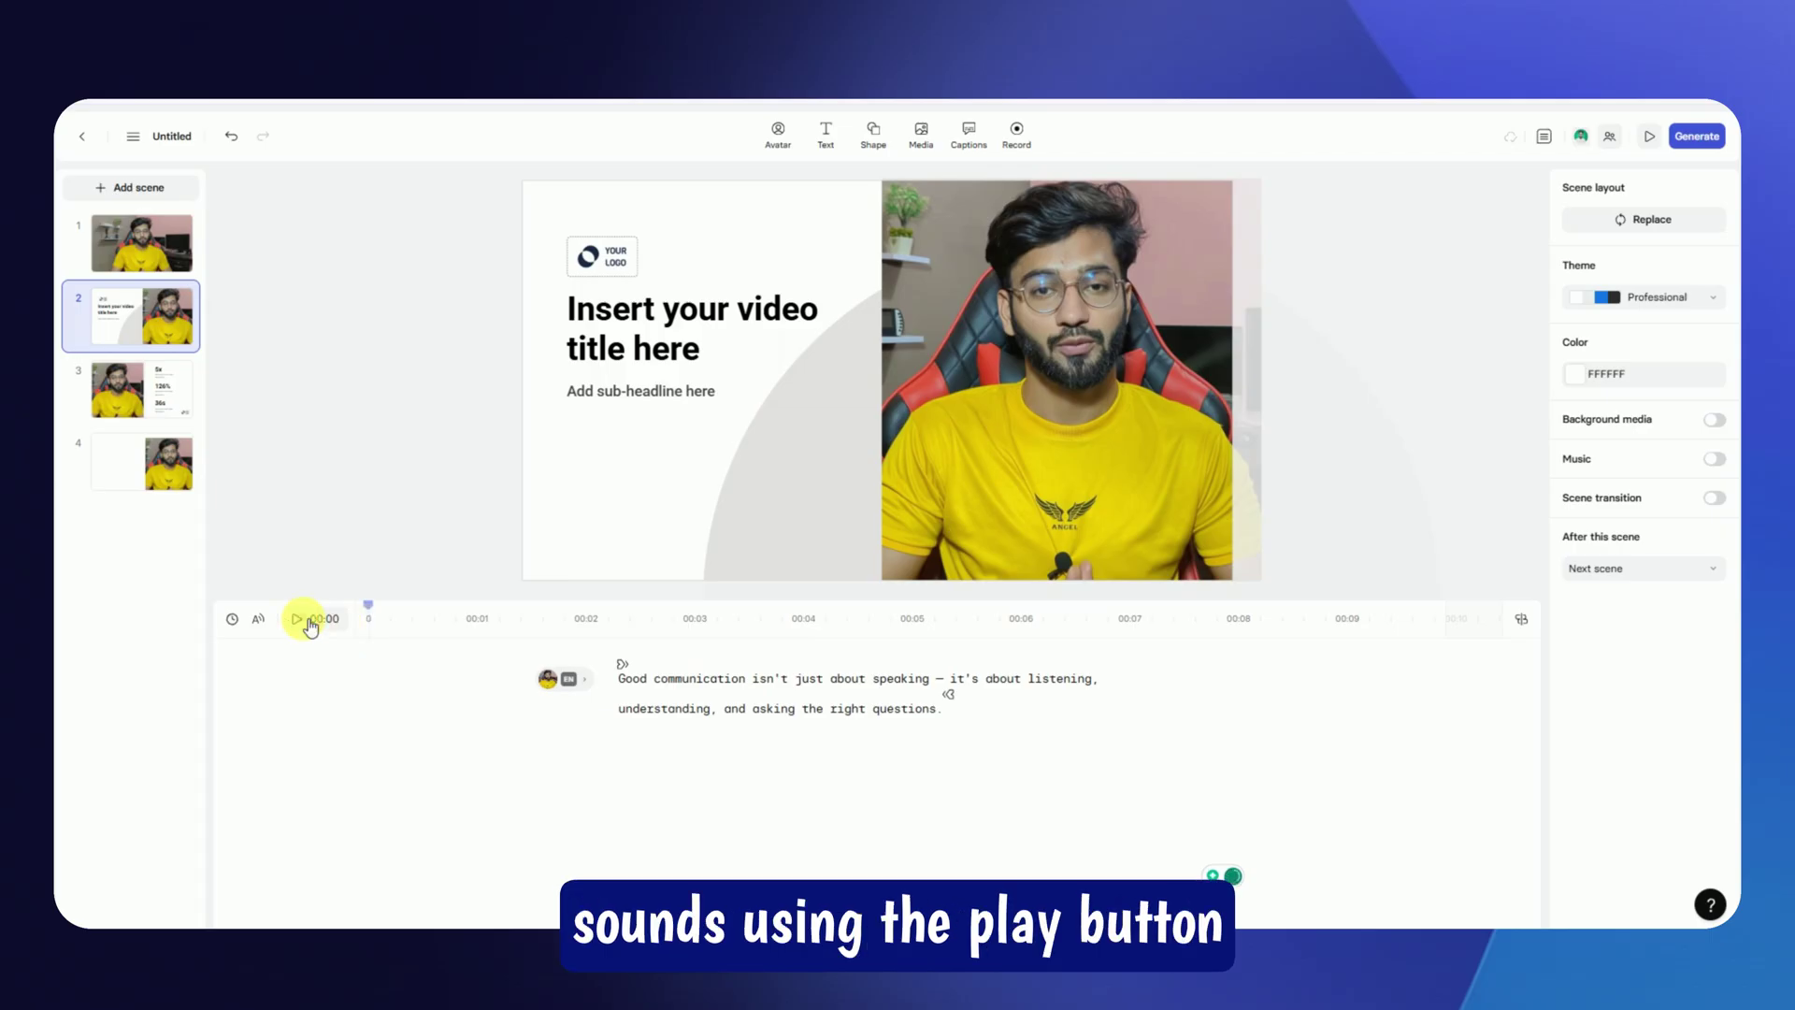
left_click(310, 624)
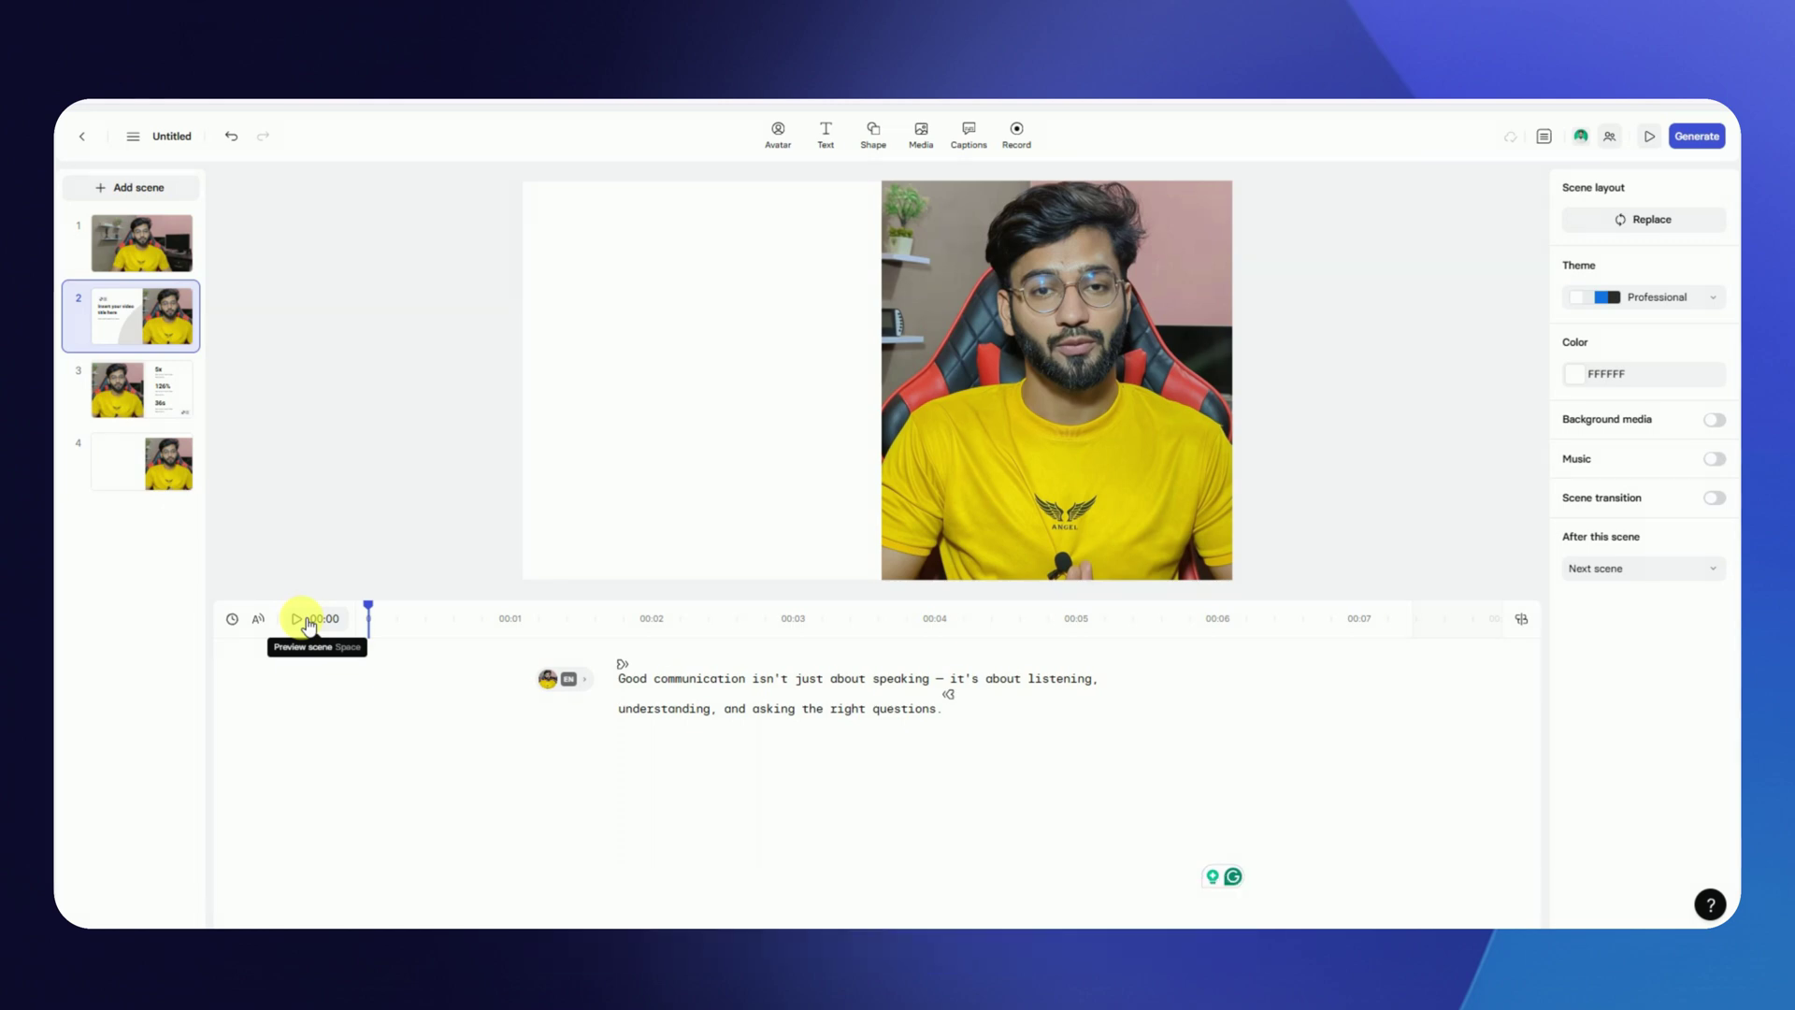
left_click(872, 134)
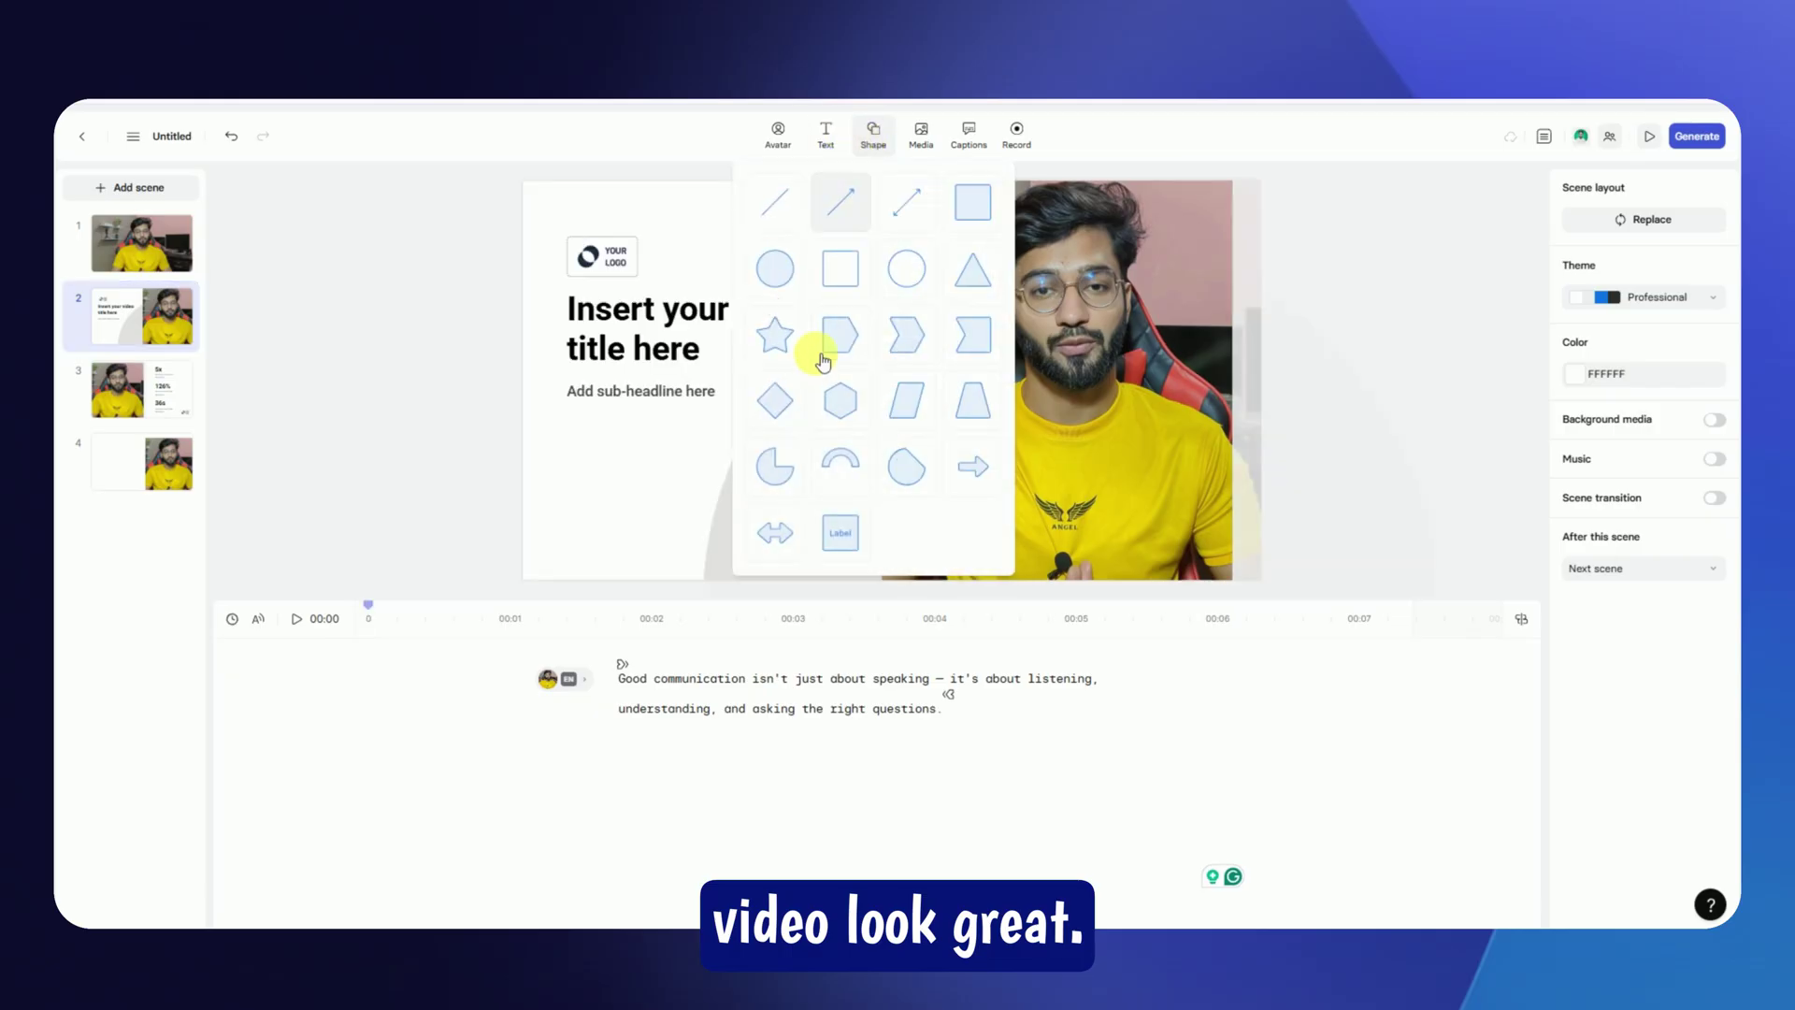
left_click(826, 136)
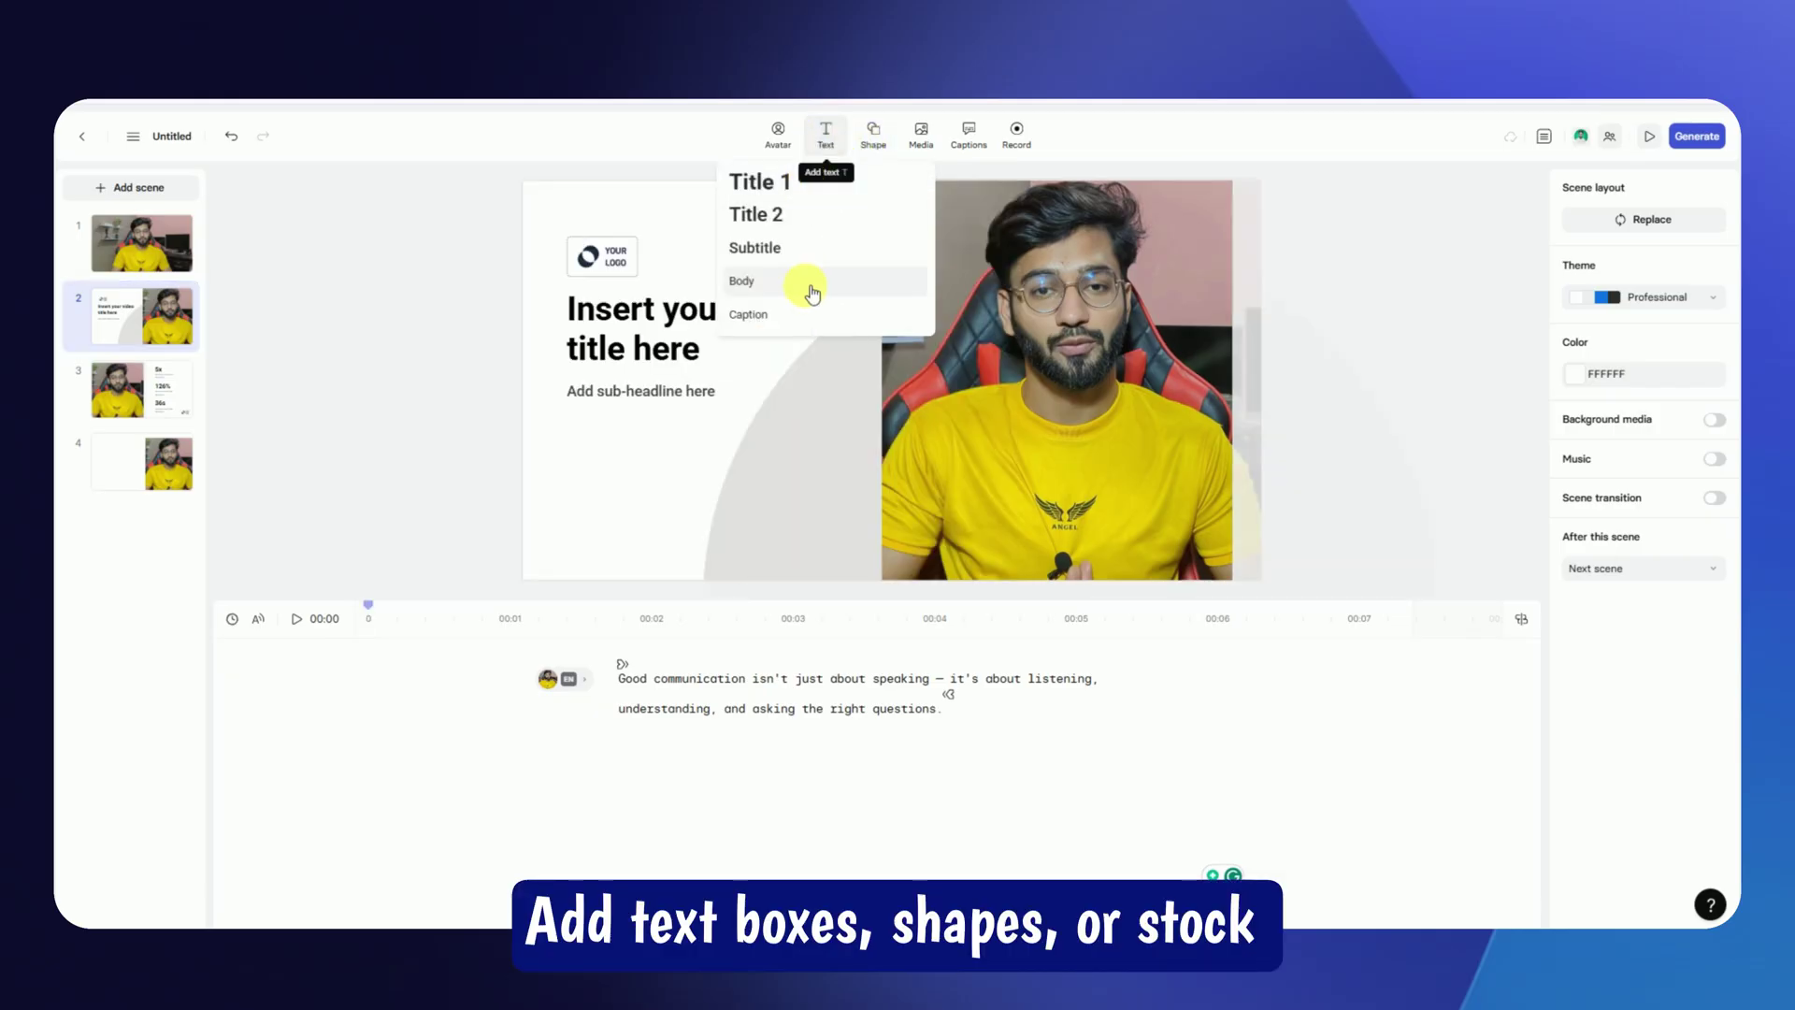
left_click(924, 135)
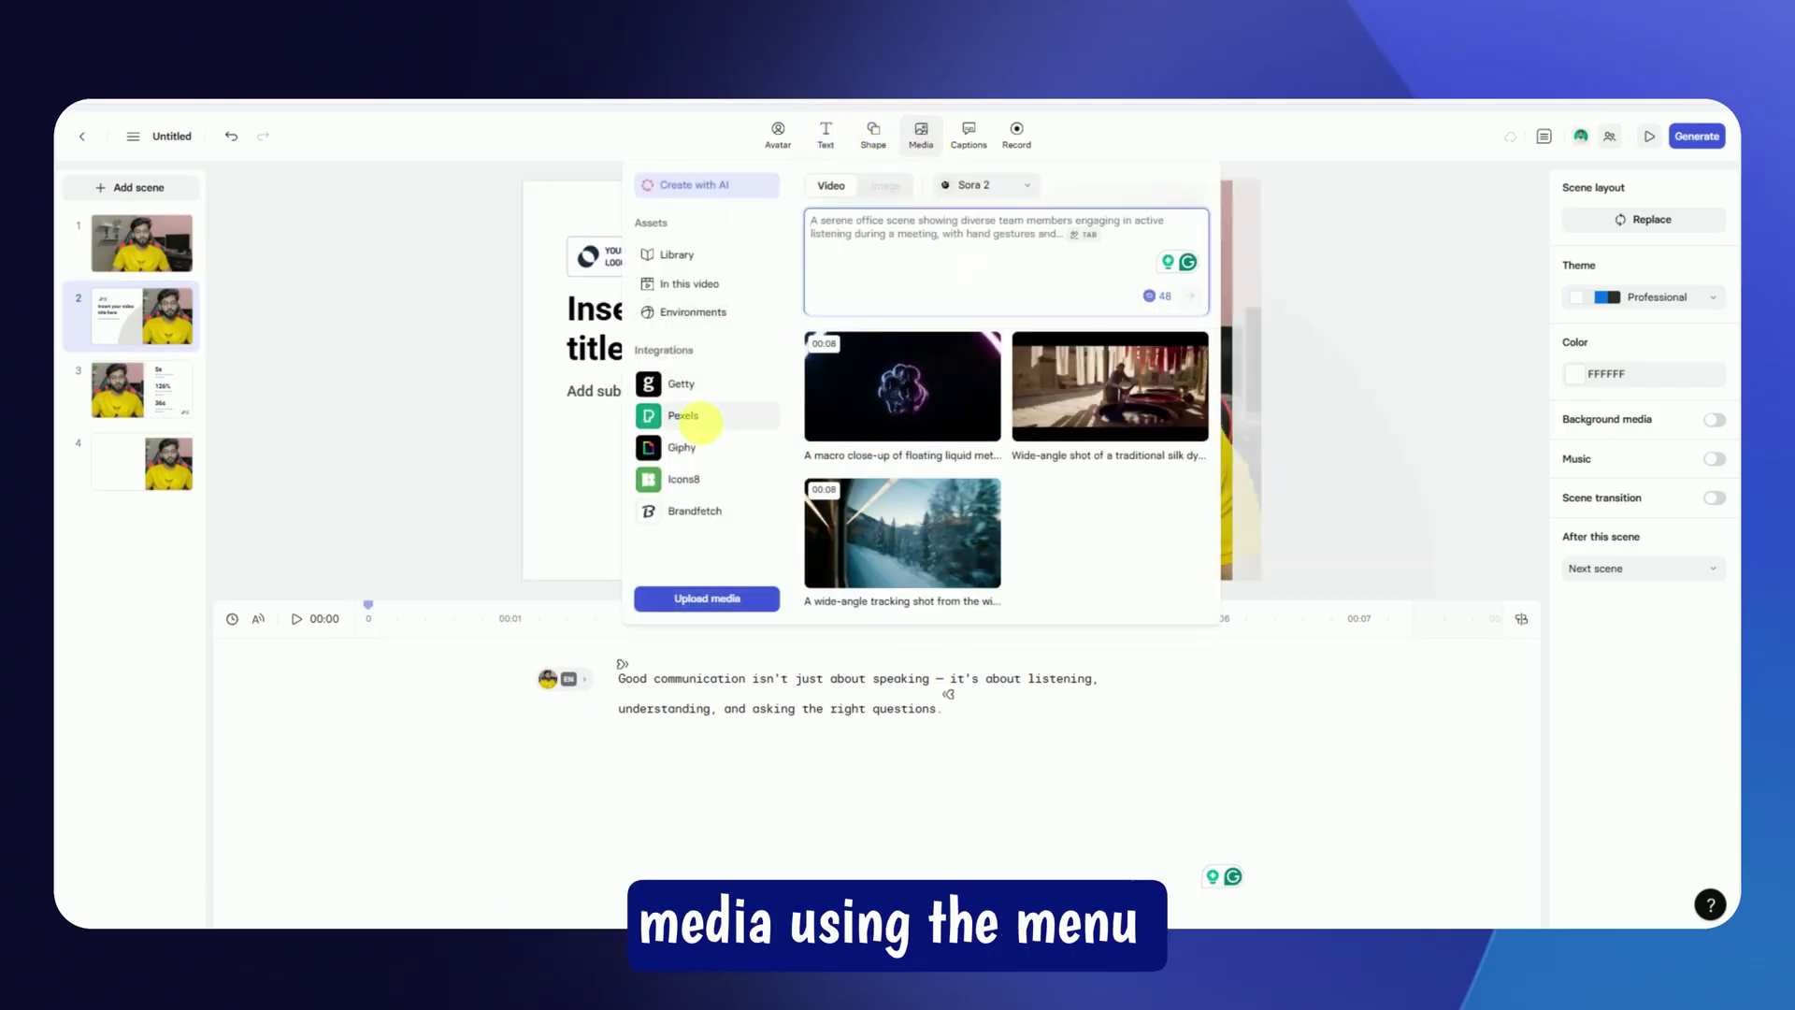
left_click(697, 418)
left_click(682, 475)
left_click(692, 511)
left_click(691, 386)
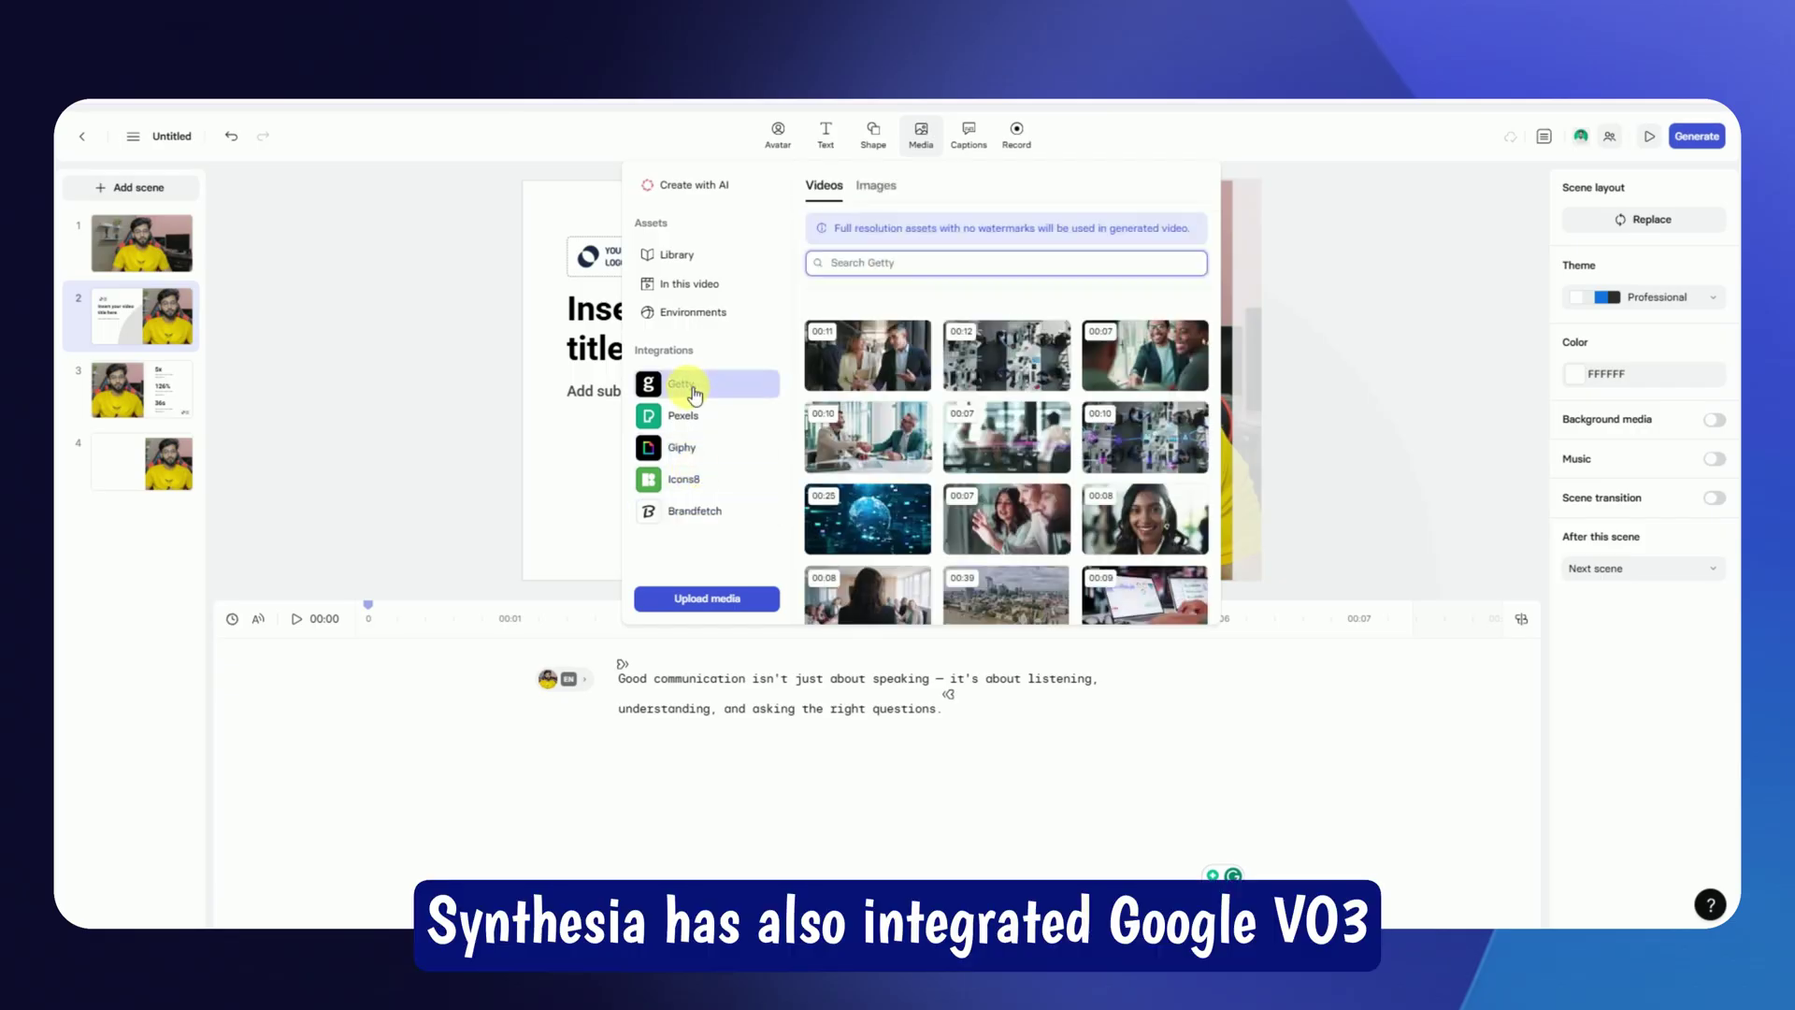
left_click(688, 184)
left_click(1035, 193)
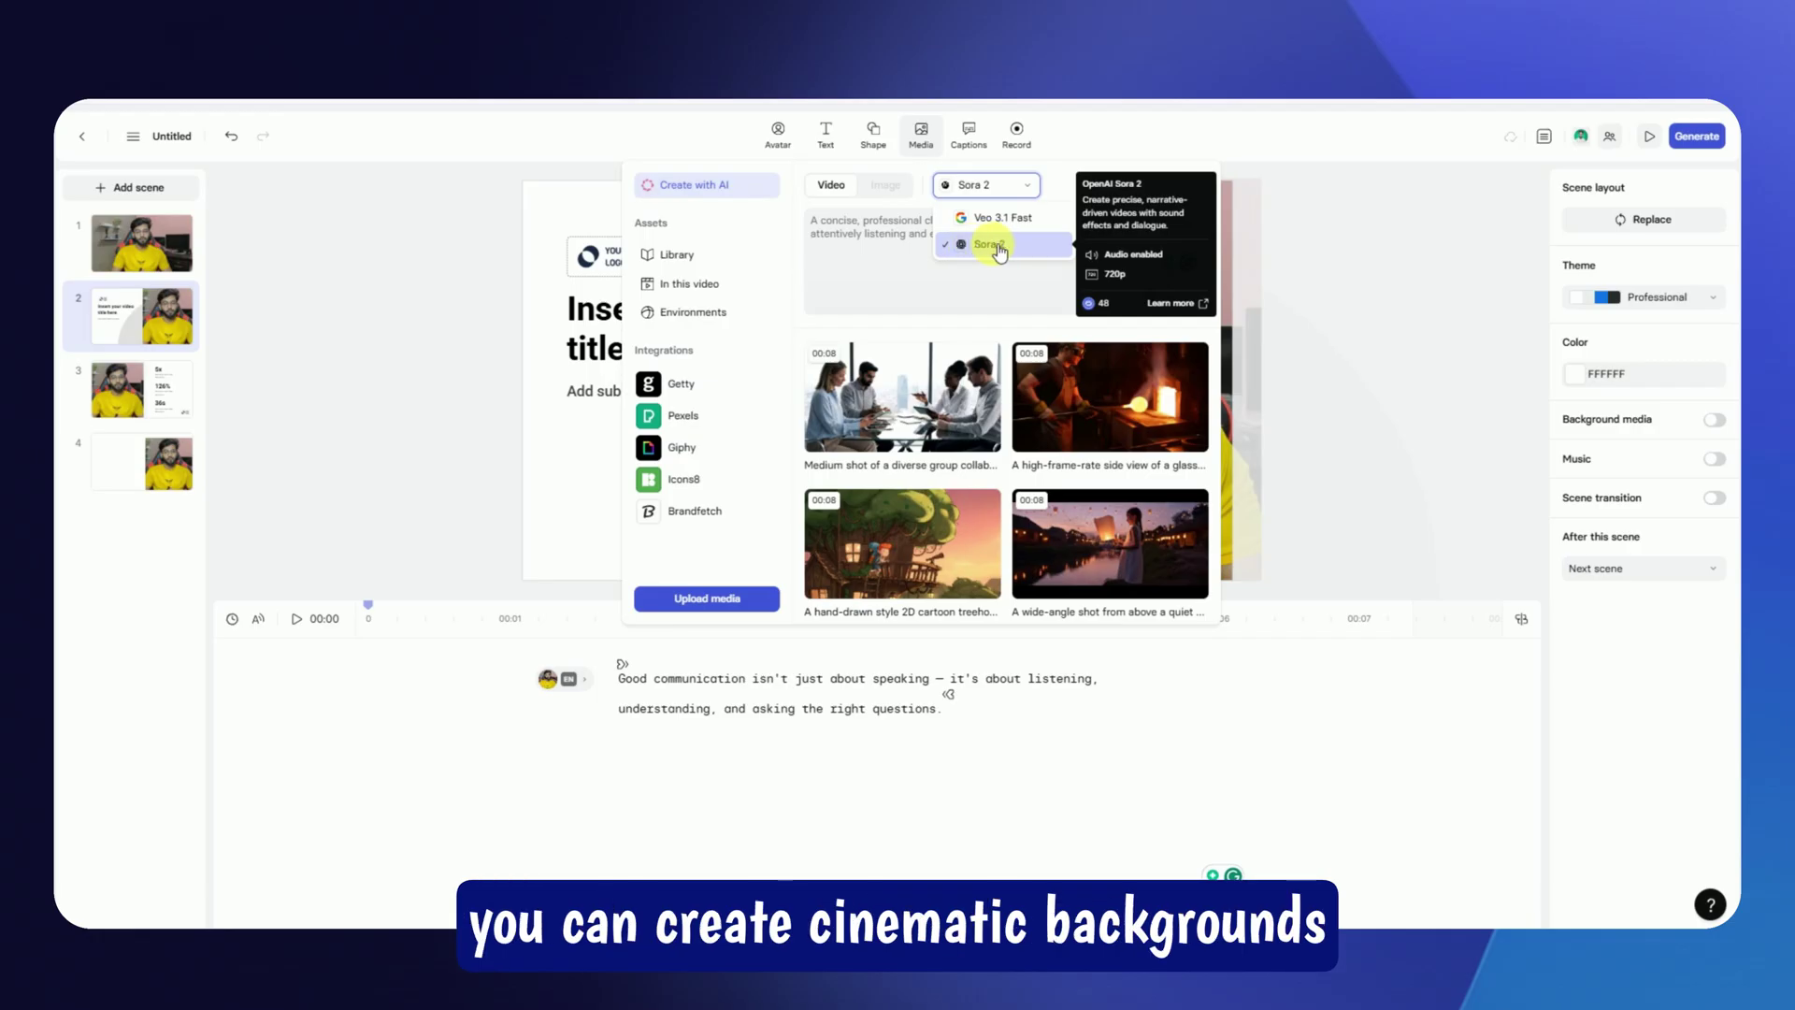
left_click(976, 245)
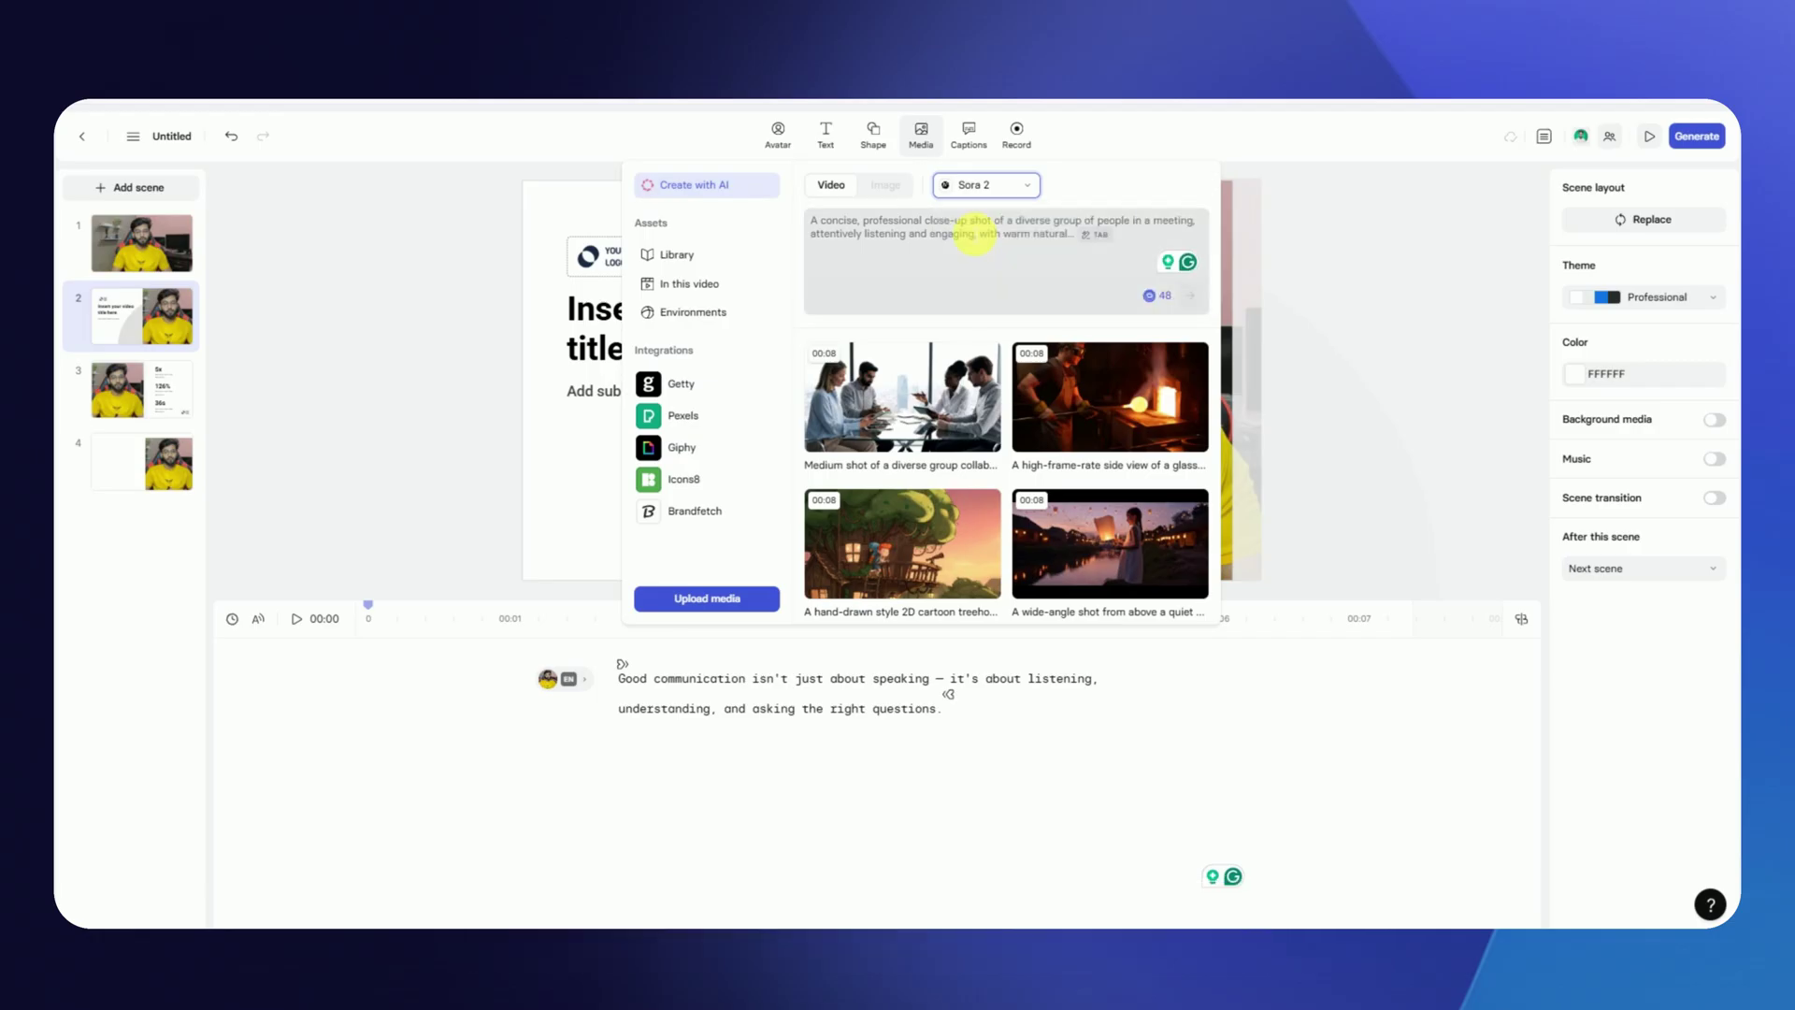
left_click(1094, 156)
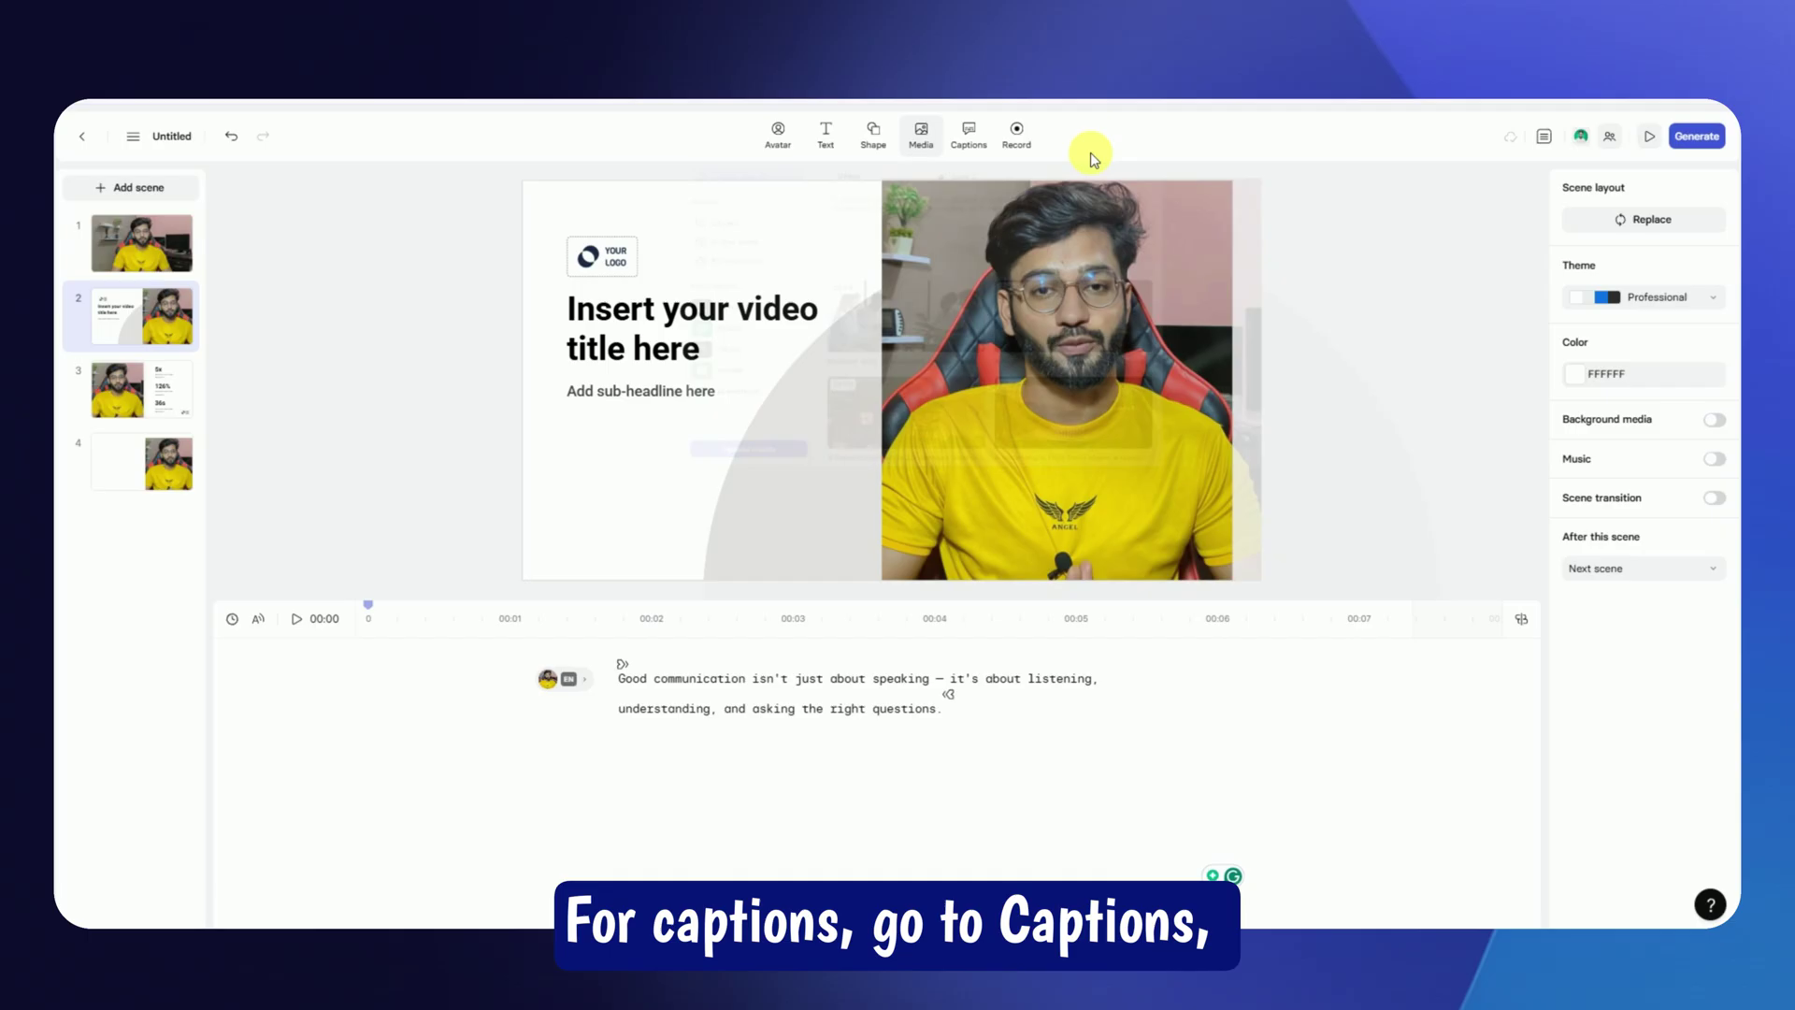
Step: Add word-by-word captions with a dark blue background to scene 2, then adjust scene 1
left_click(972, 145)
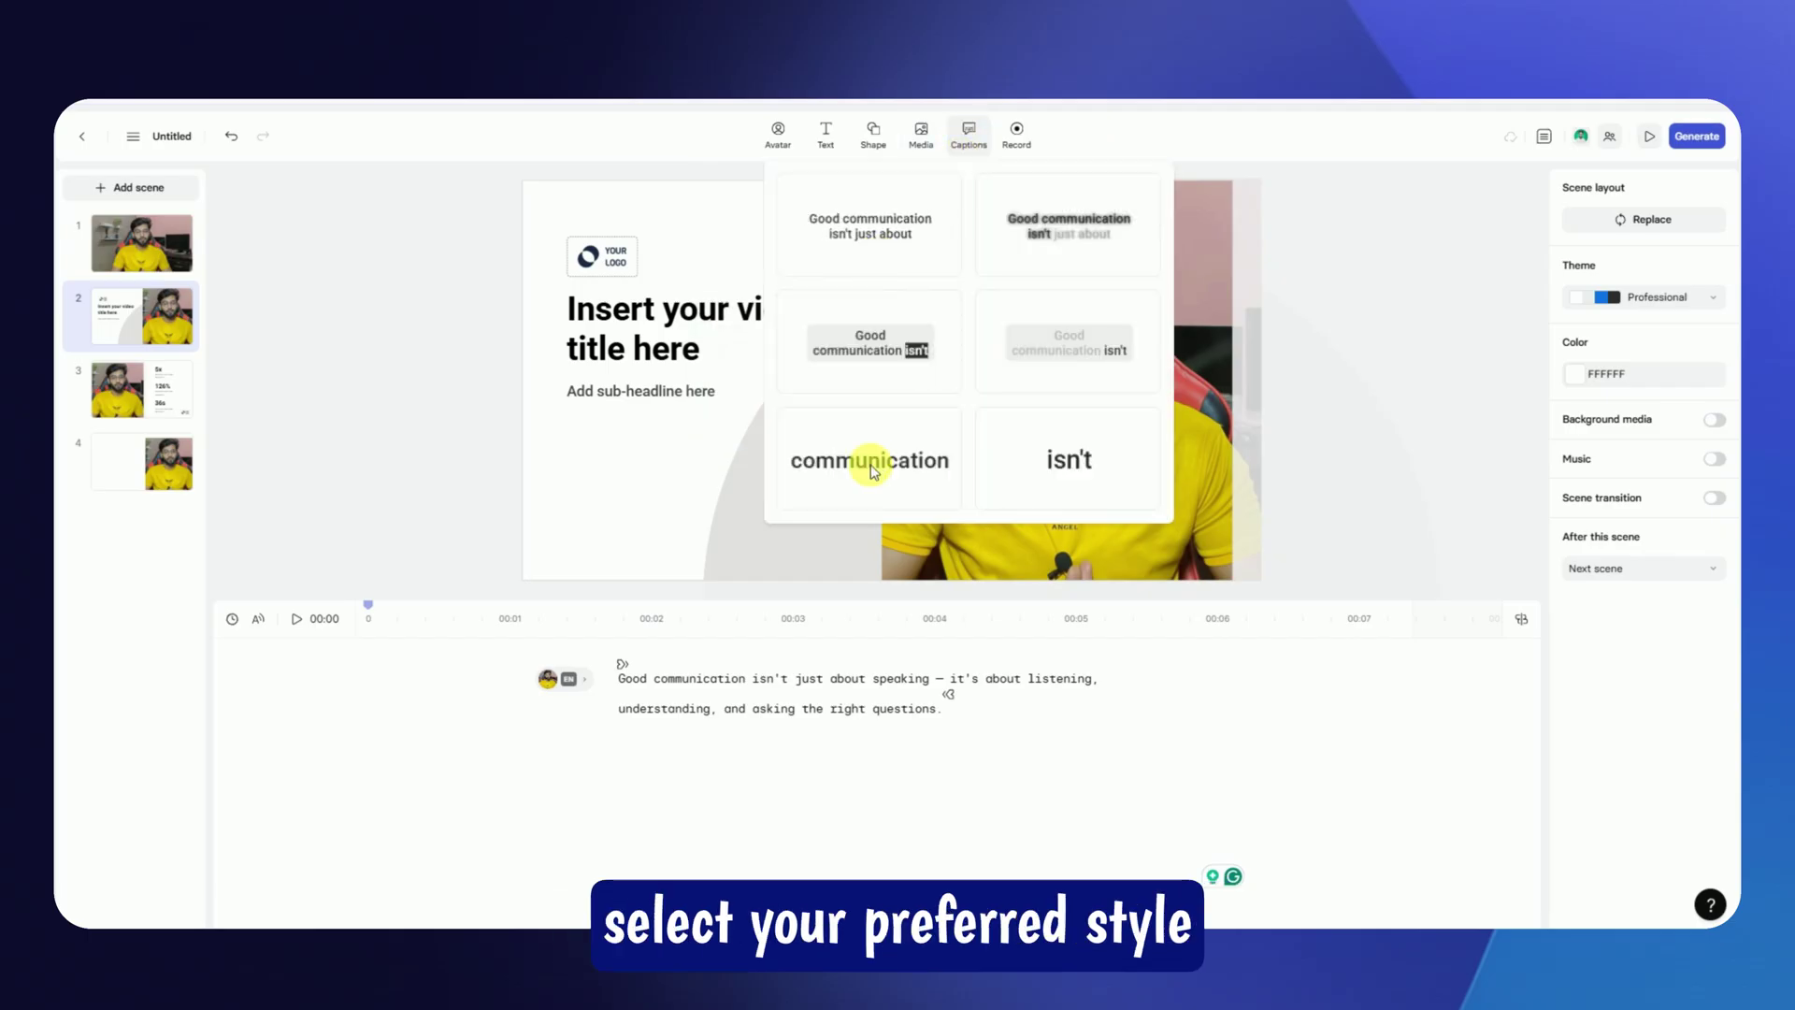
left_click(873, 470)
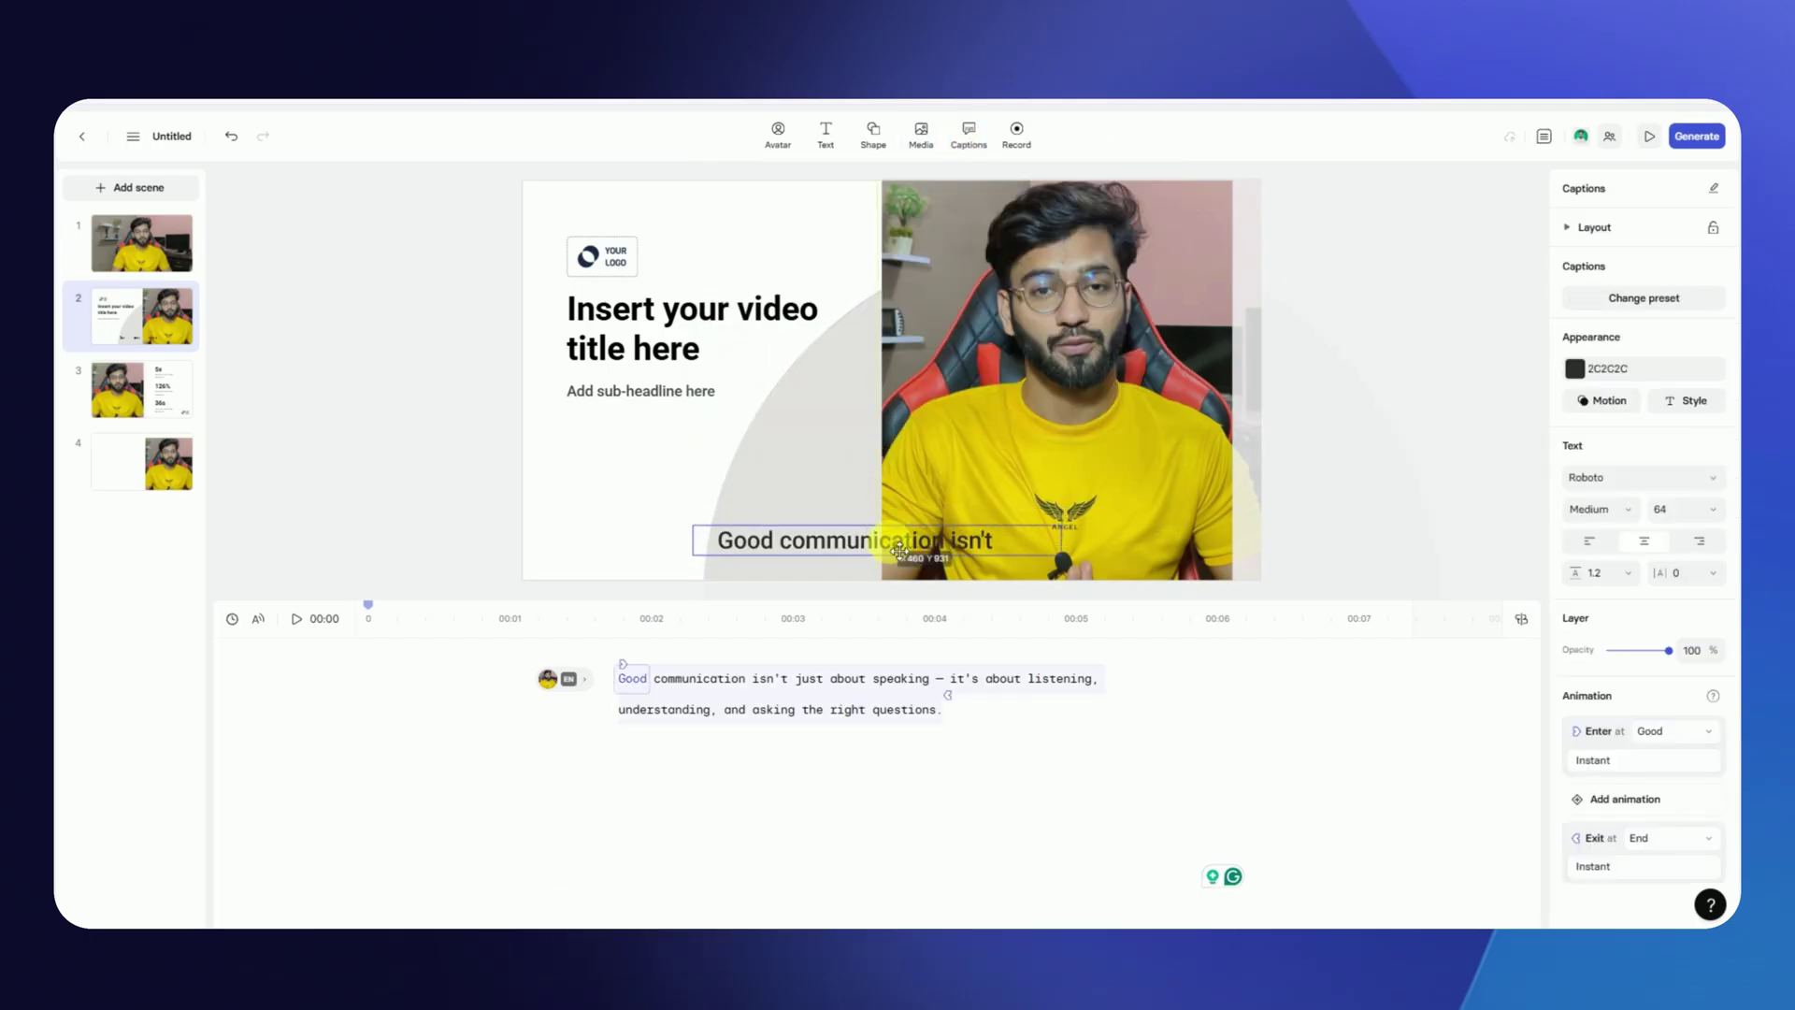
left_click(1617, 370)
left_click(1602, 381)
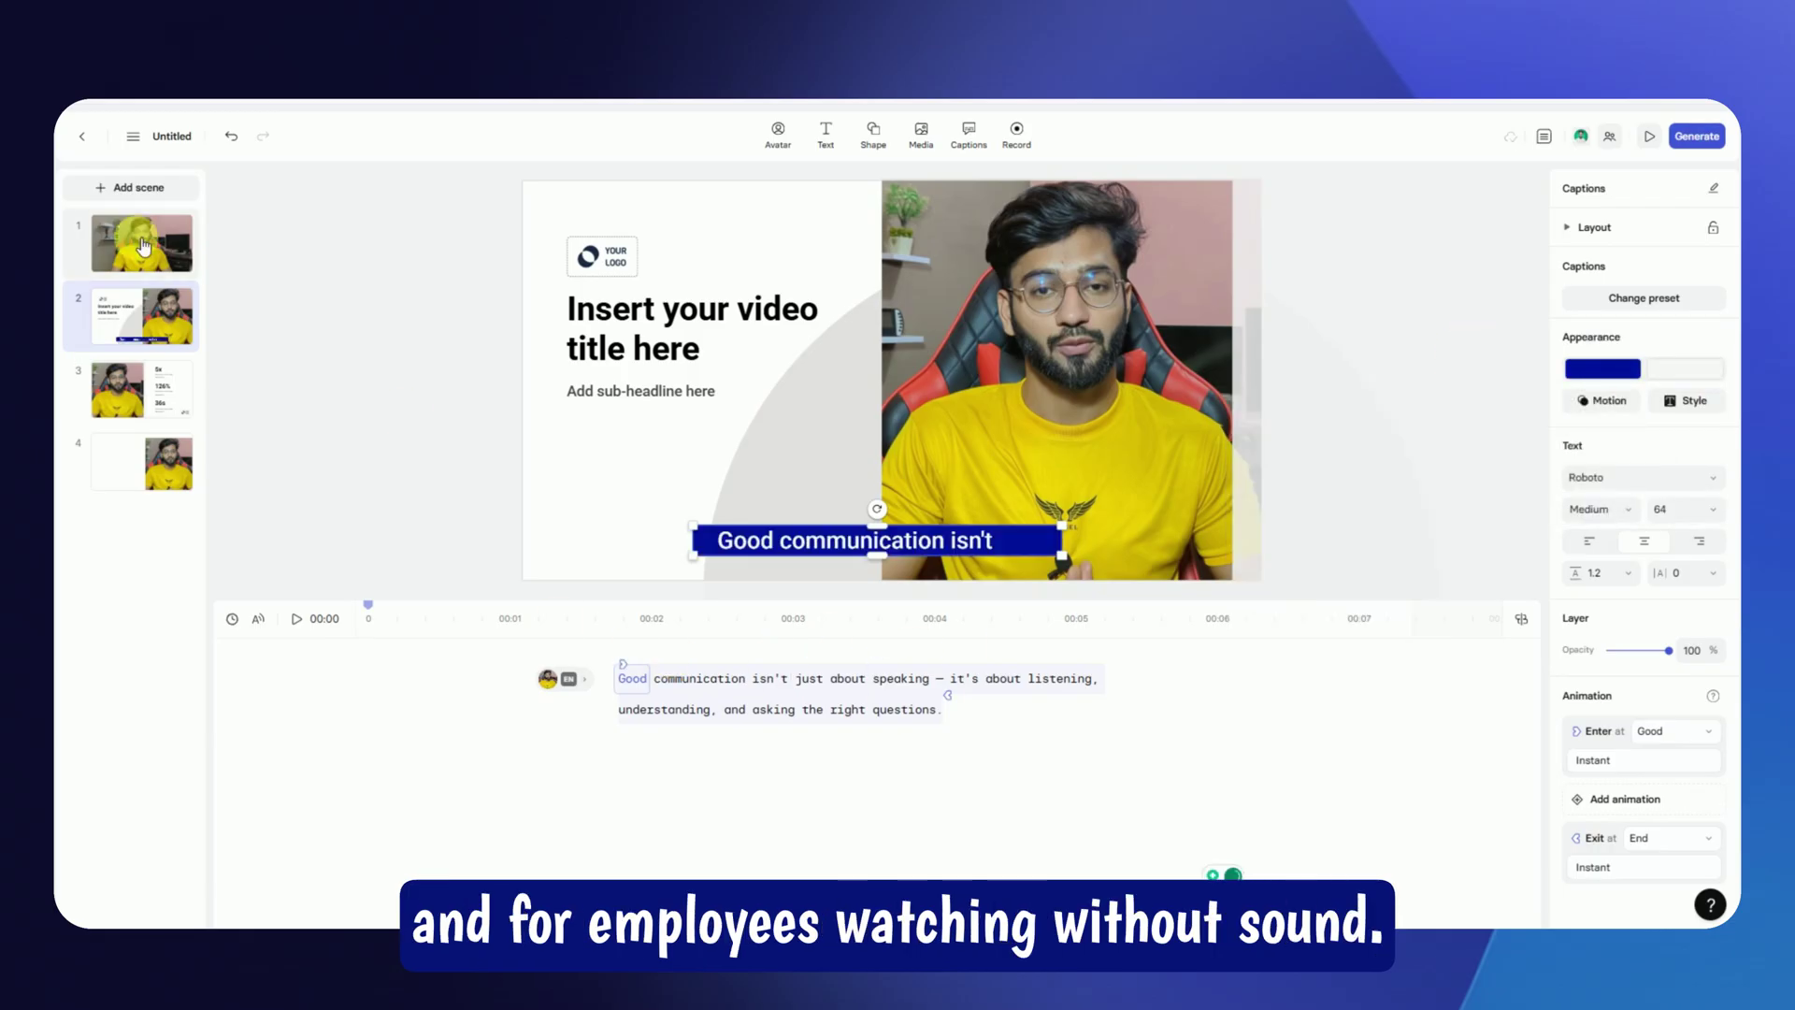
left_click(143, 246)
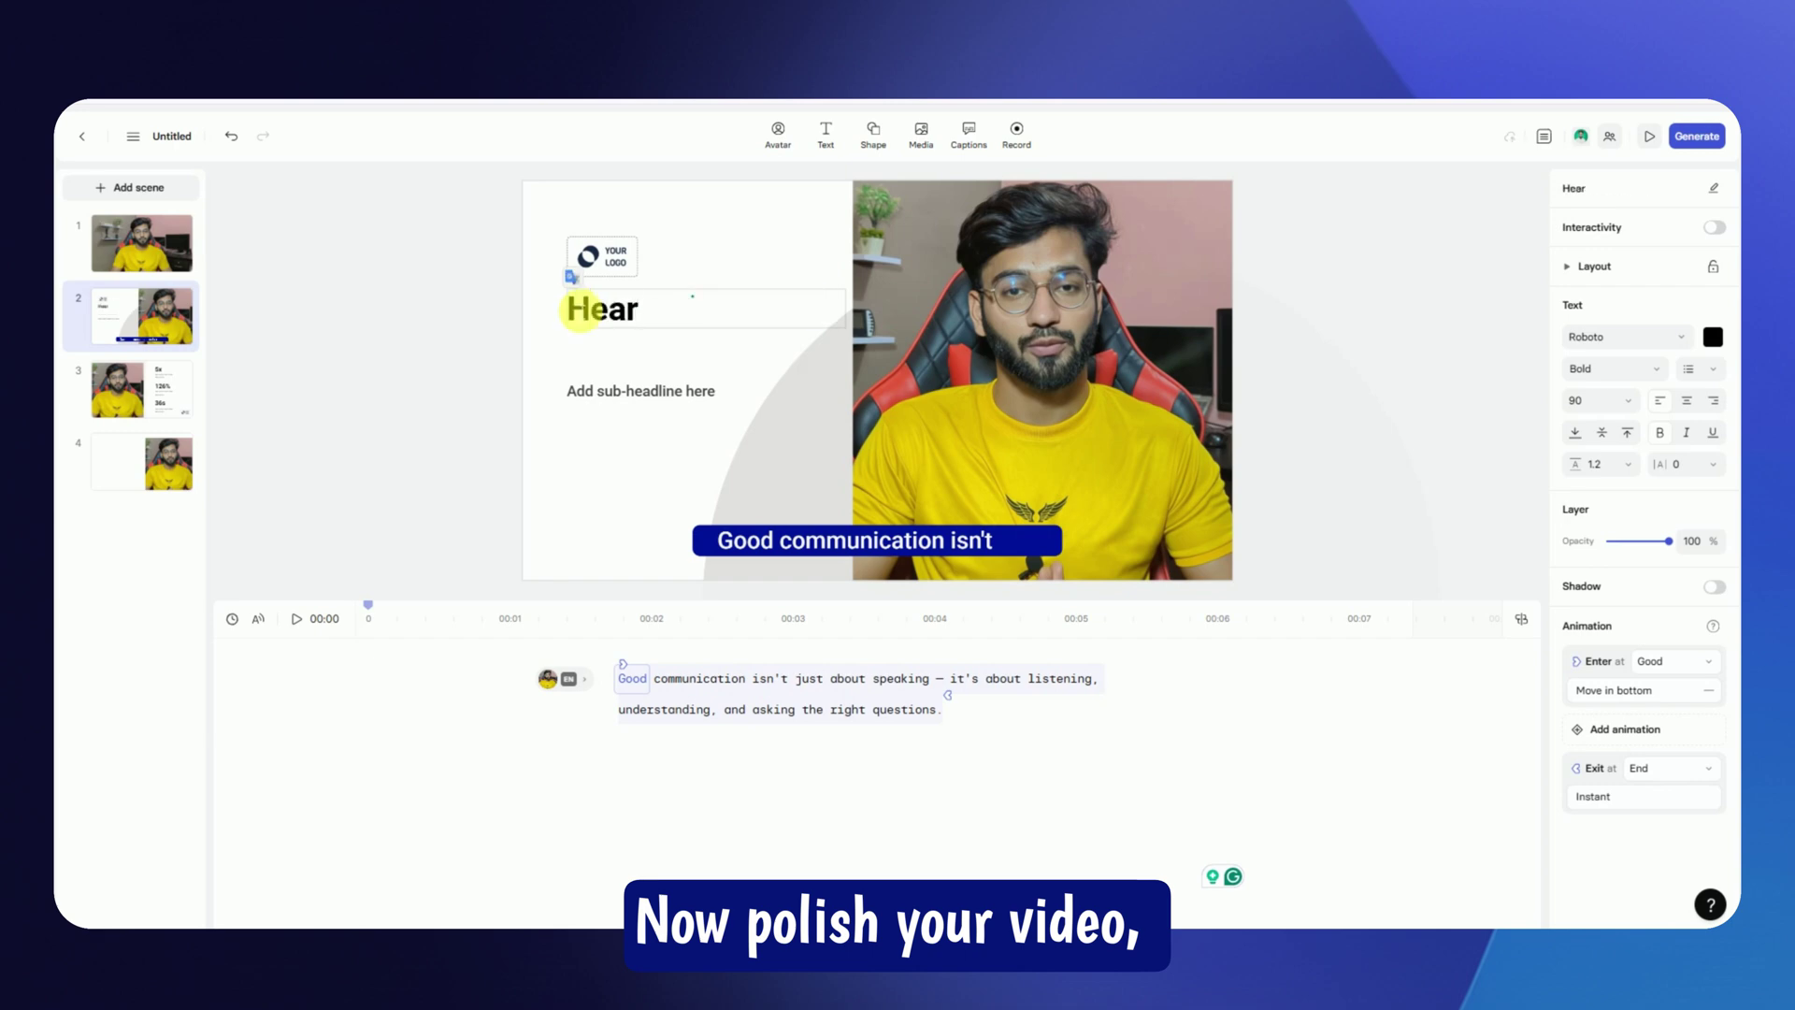
left_click_drag(581, 309, 614, 297)
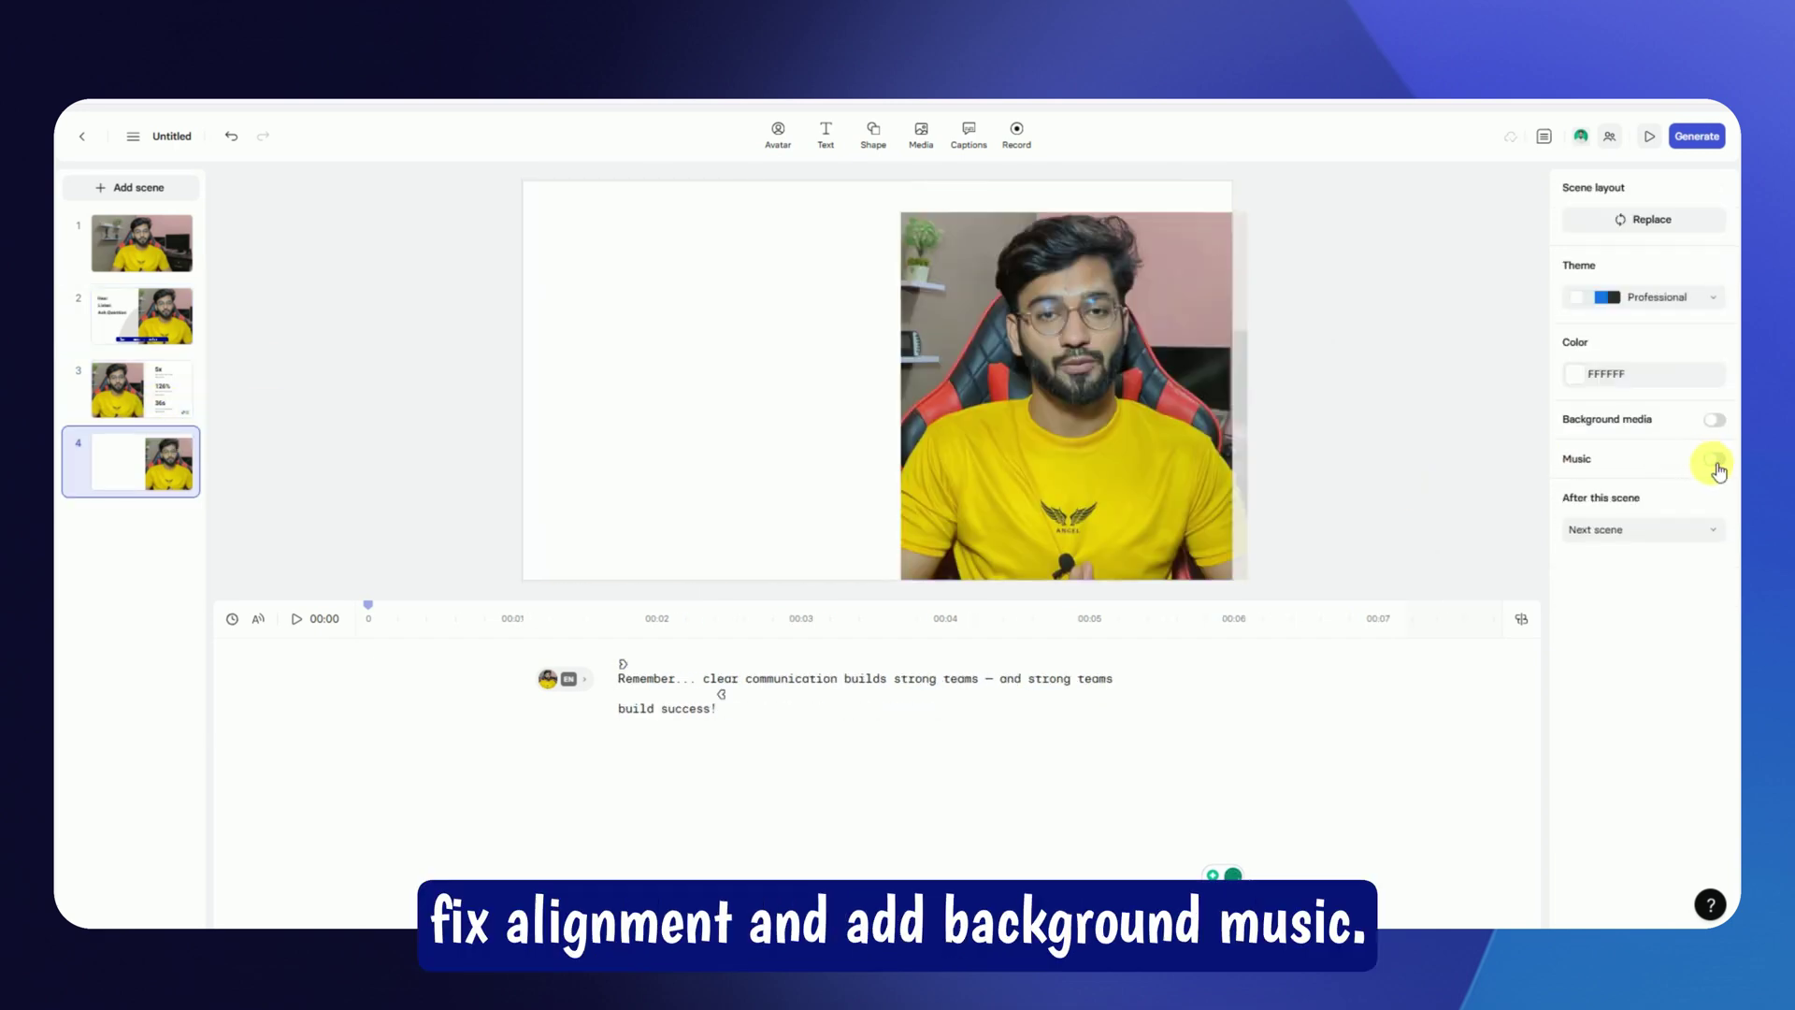
Step: Add Cool Breeze background music and generate the video titled 'Time Management Training Video'
left_click(1716, 463)
left_click(1531, 391)
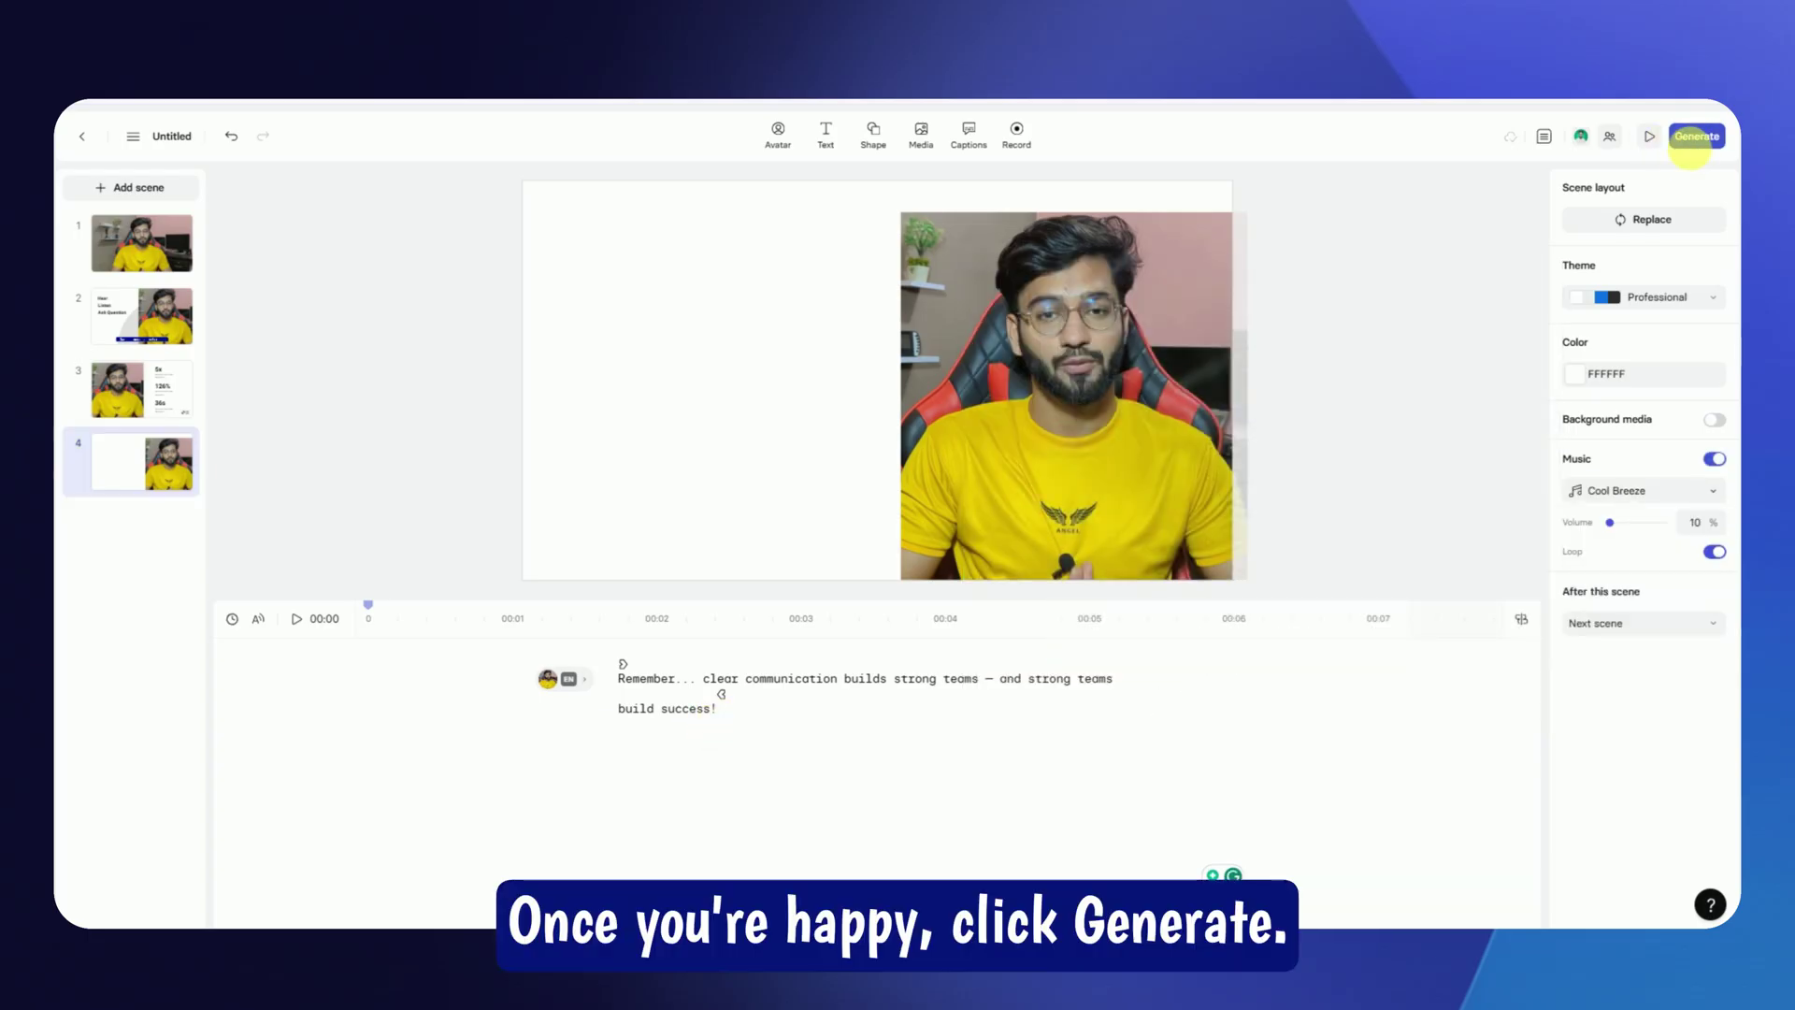
left_click(1697, 138)
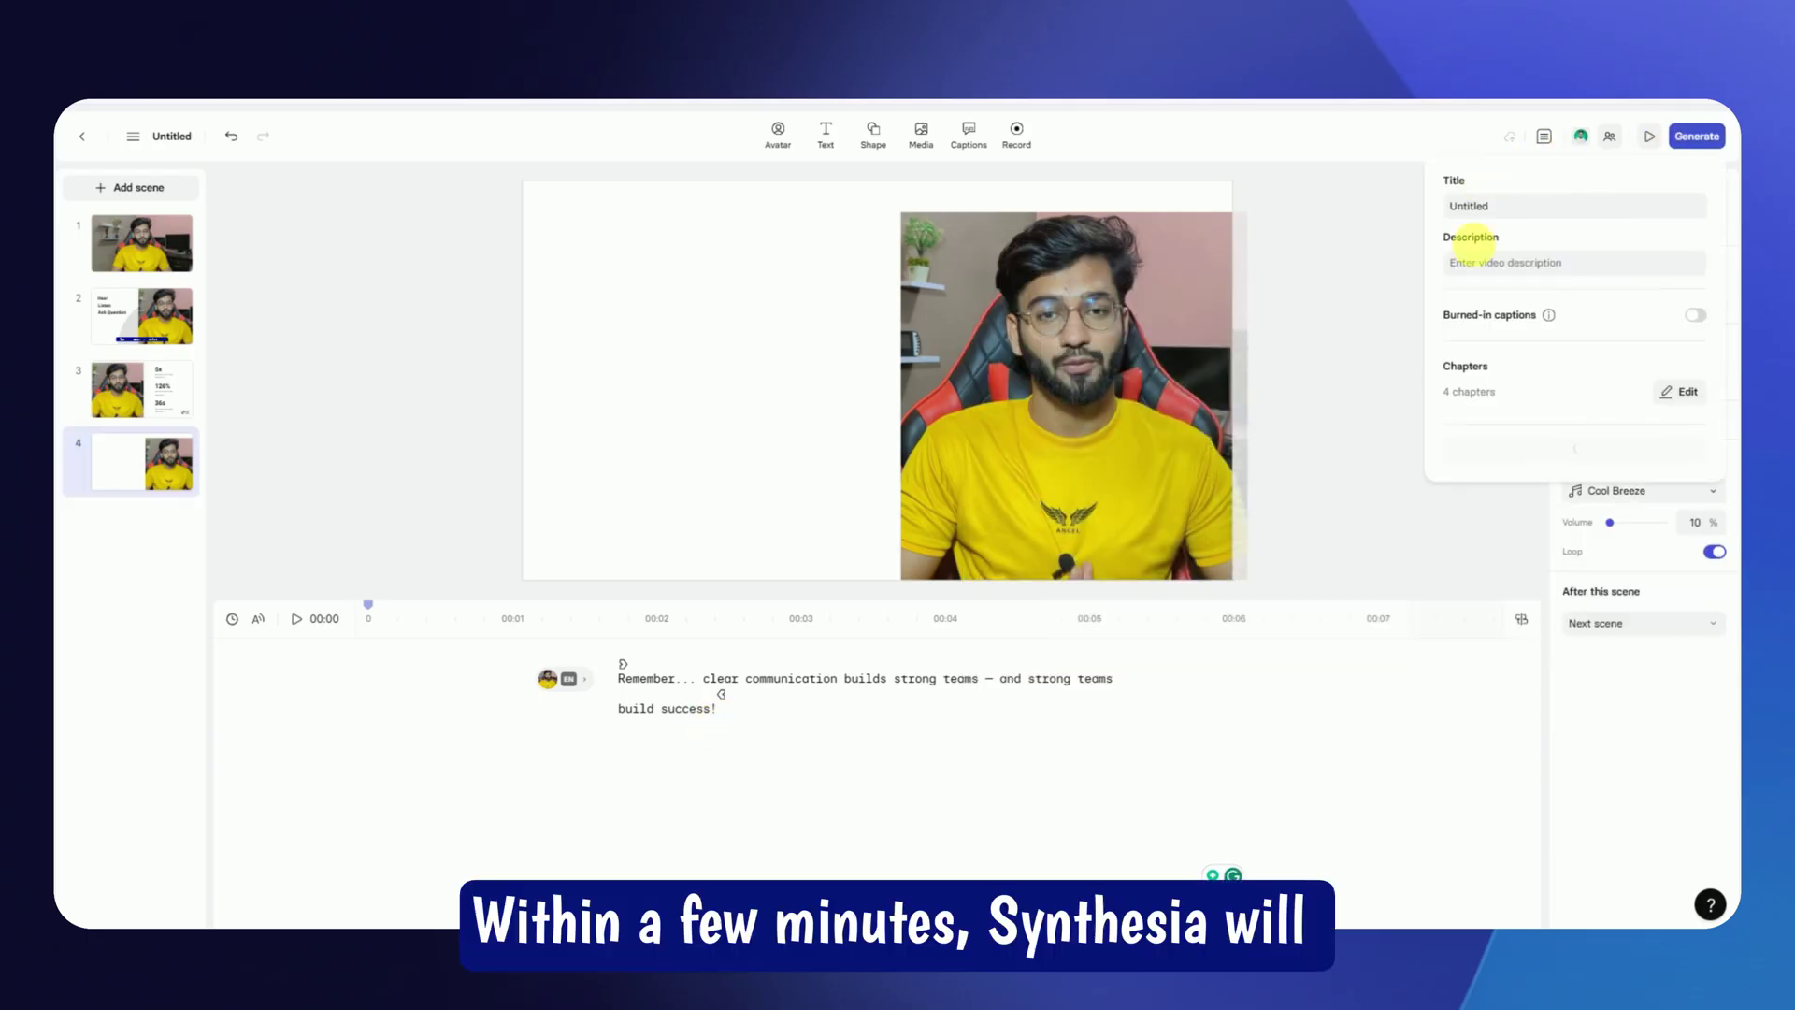
left_click(1469, 205)
type("Time Management Training Video")
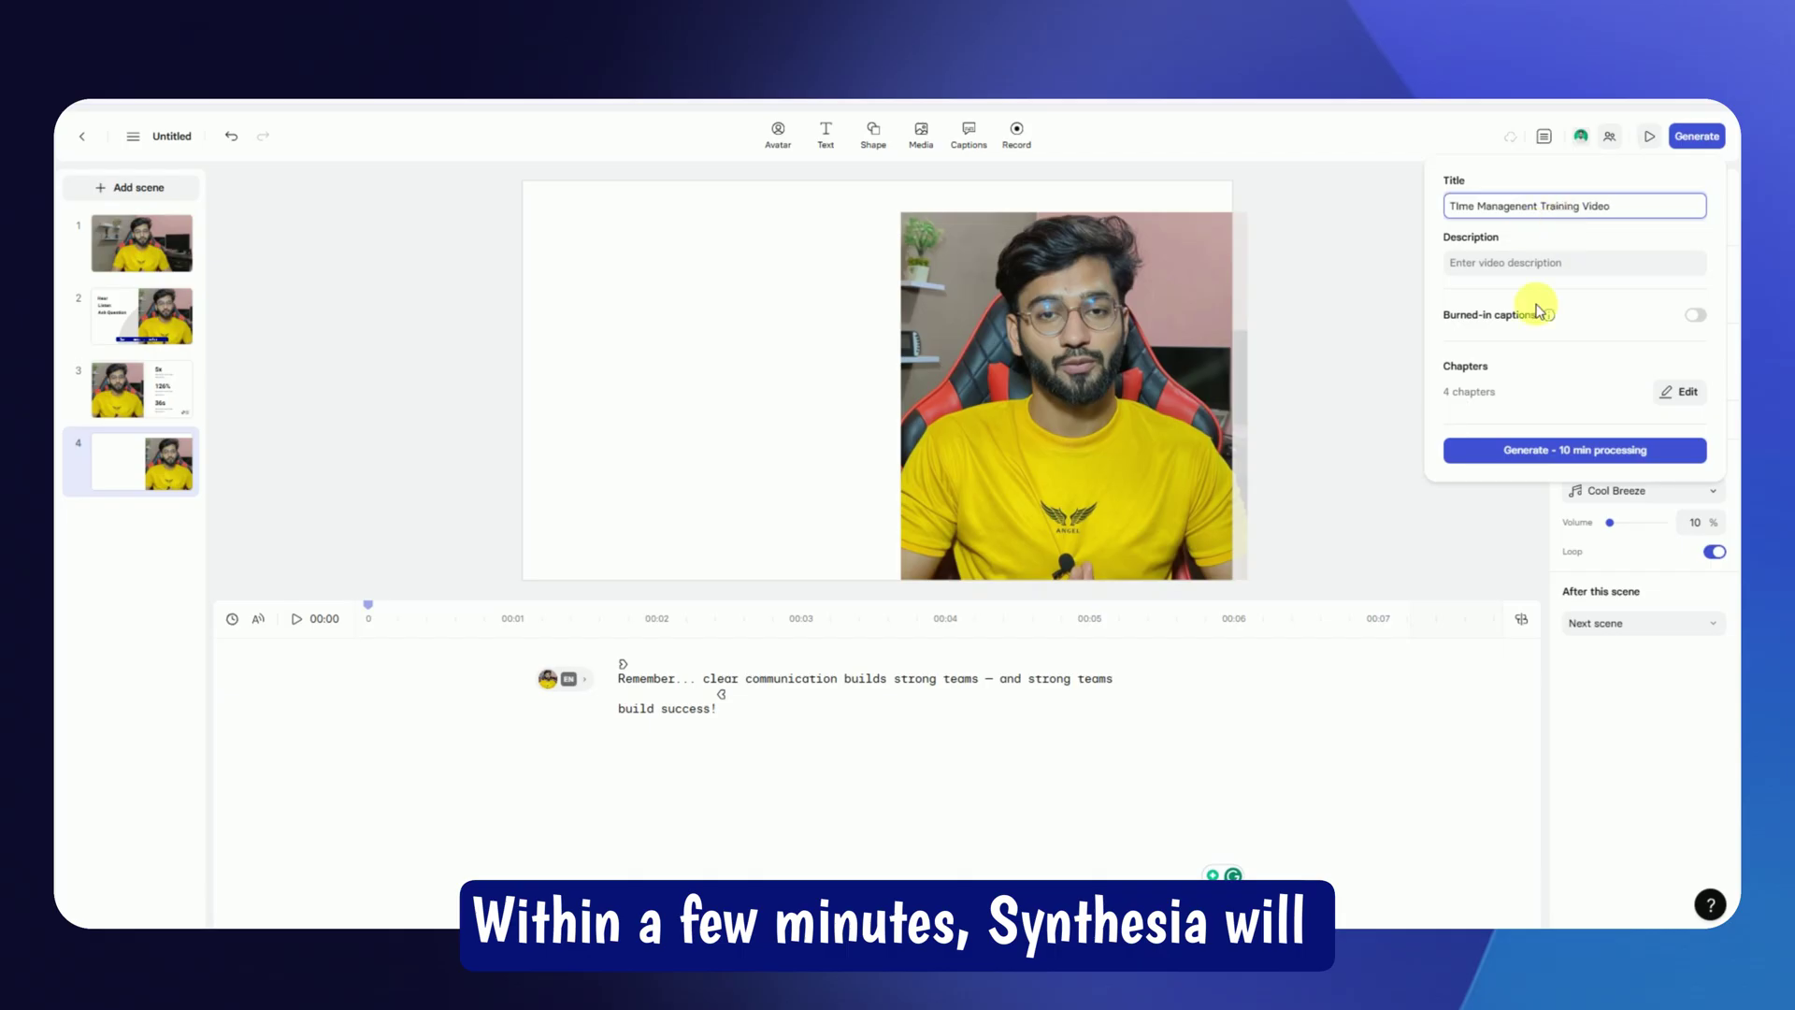
left_click(1524, 450)
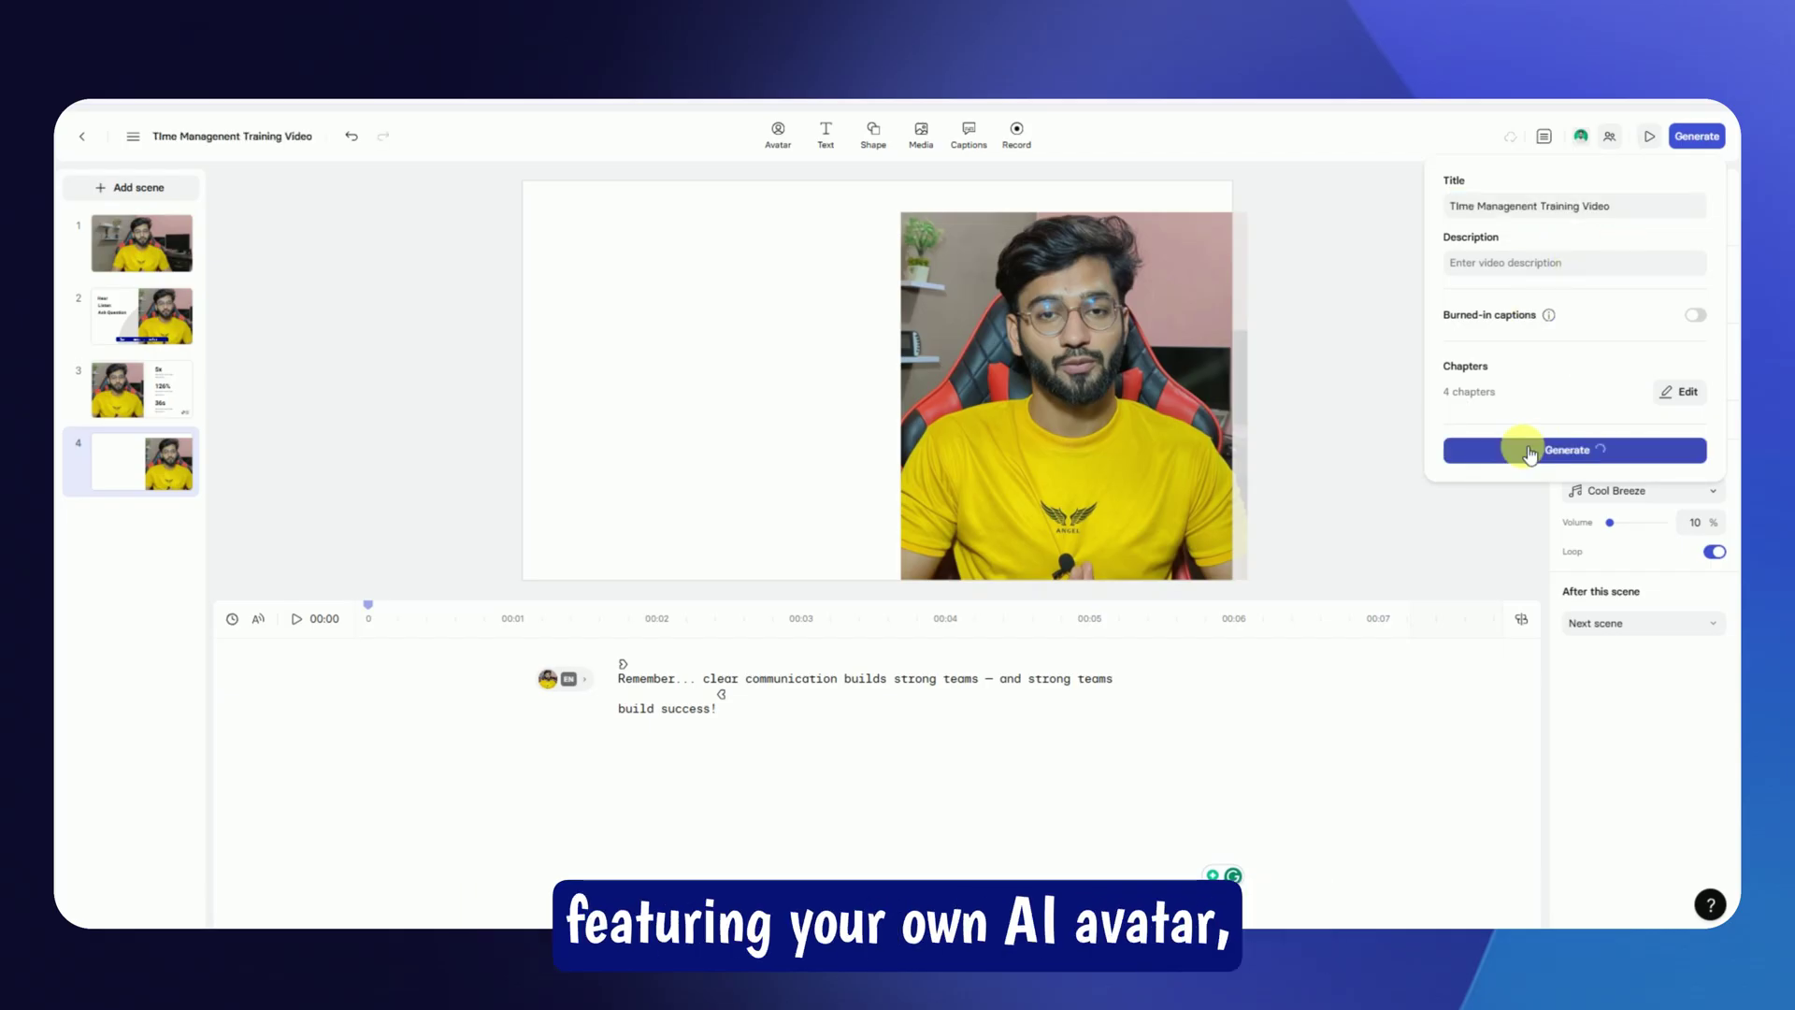